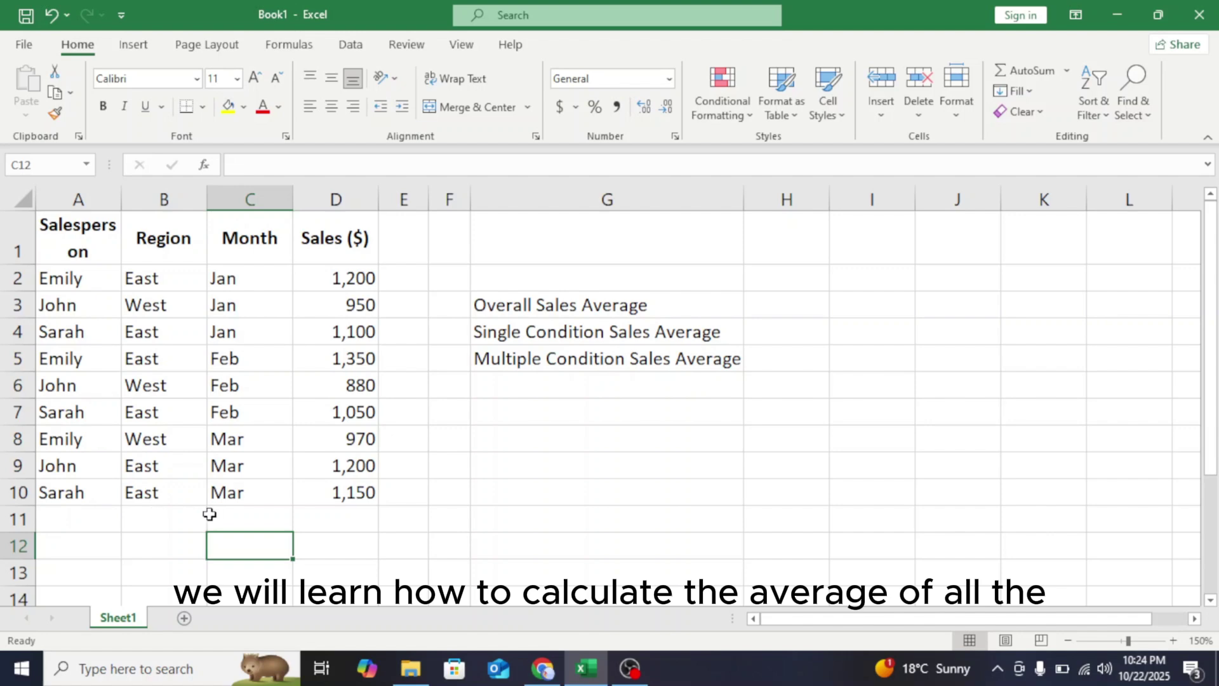
- Calculate the overall sales average in H3 with the formula =AVERAGE(D2:D10)
{"action": "double_click", "coordinate": [775, 316]}
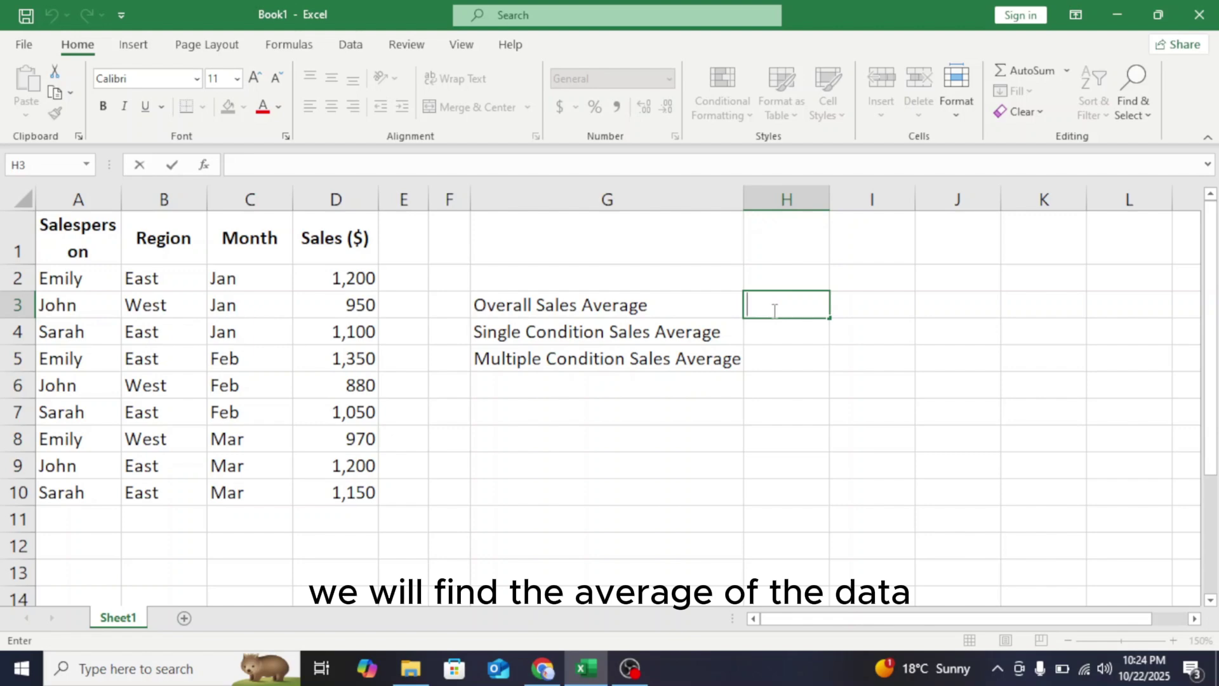
{"action": "type", "text": "="}
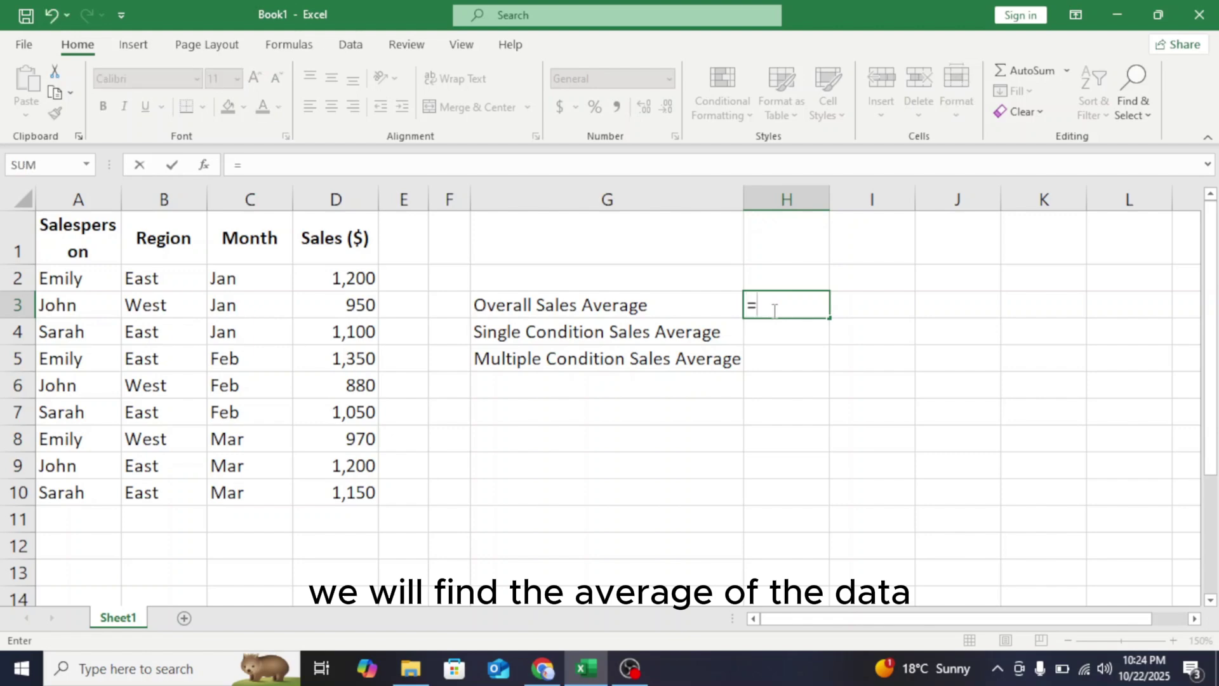
{"action": "type", "text": "A"}
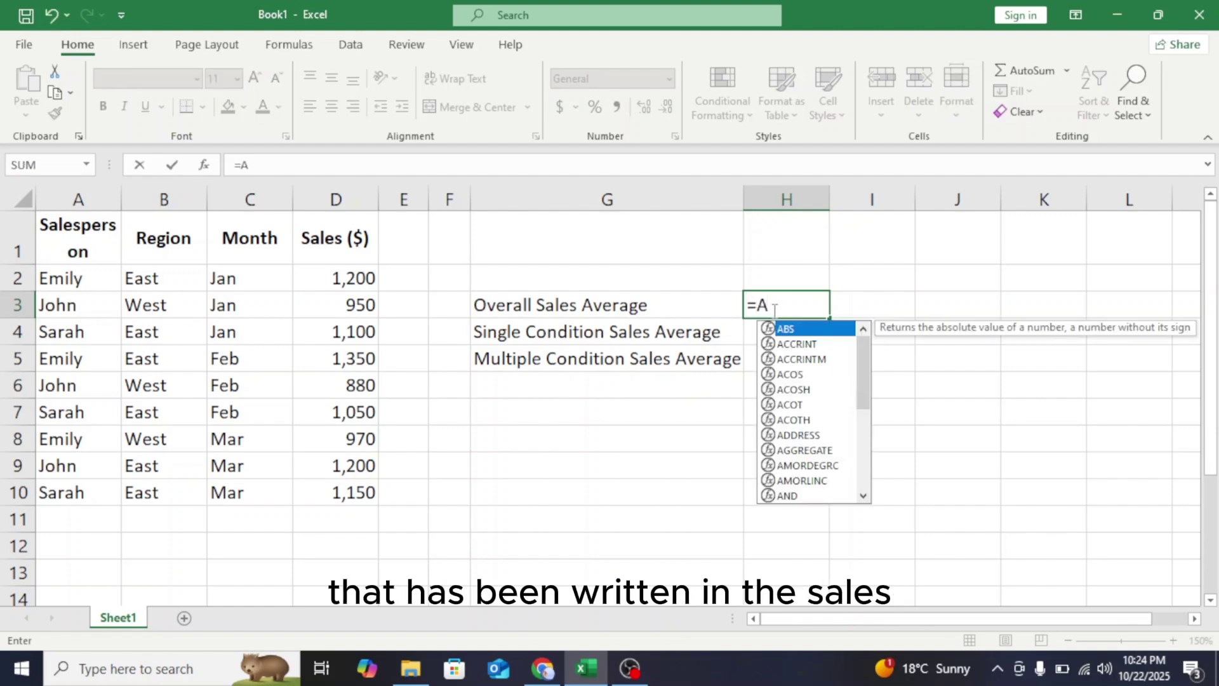
{"action": "type", "text": "V"}
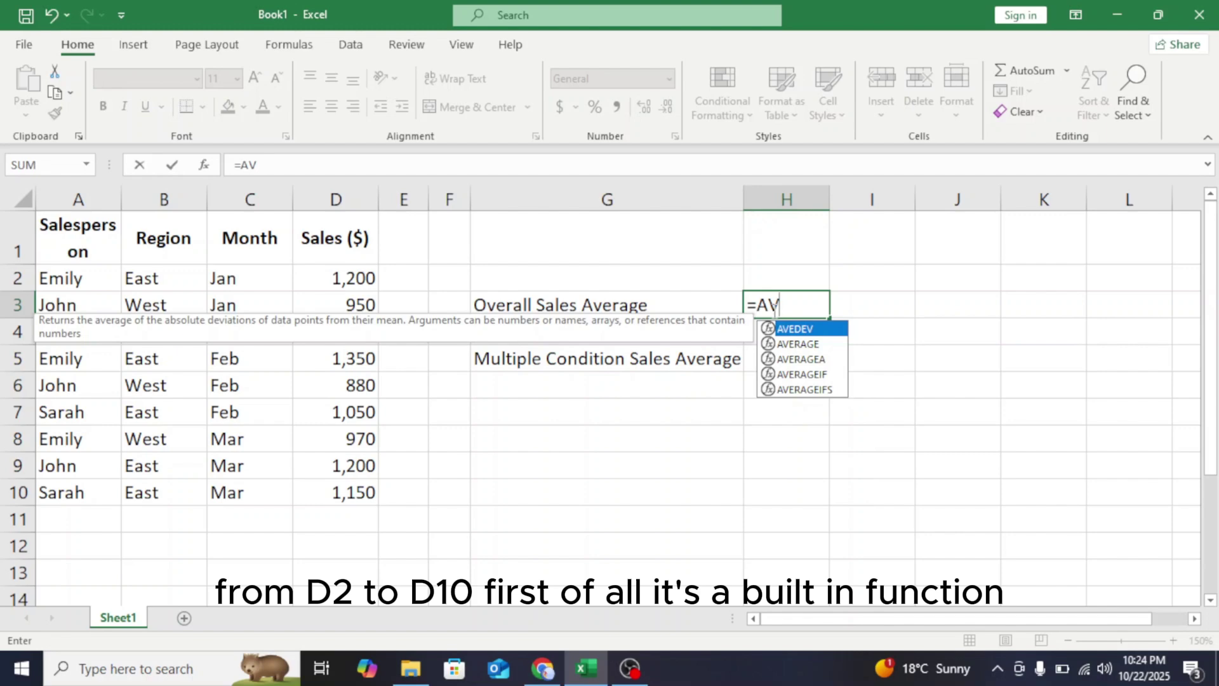
{"action": "type", "text": "E"}
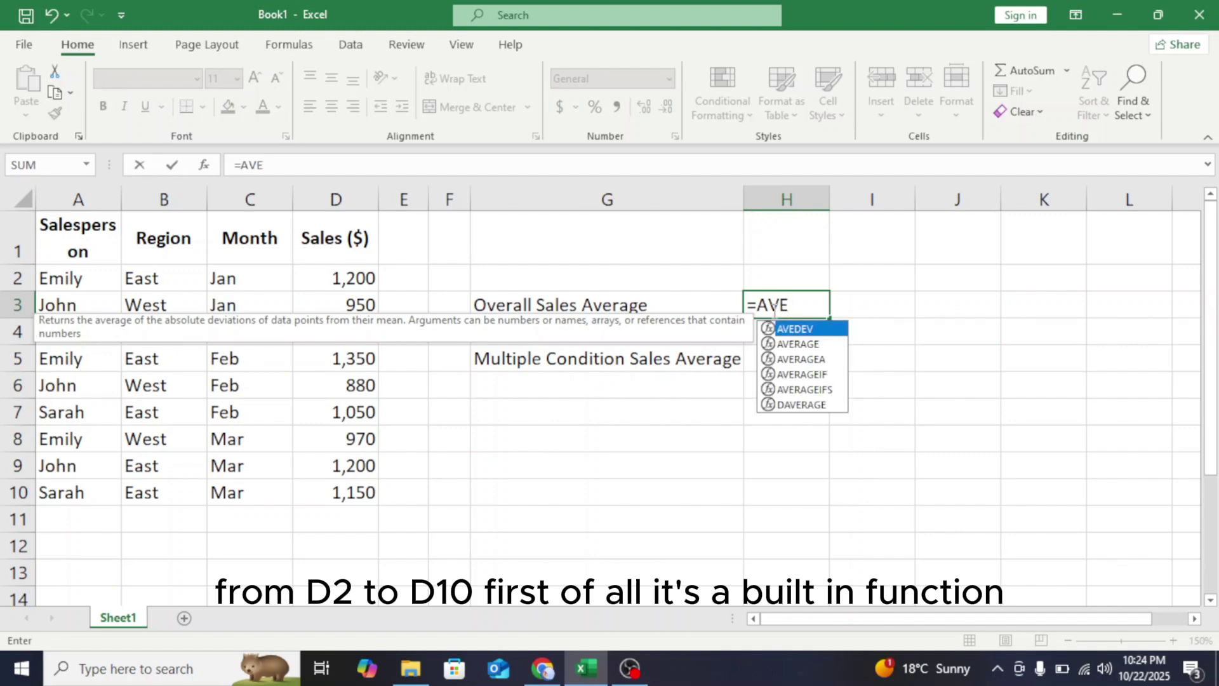
{"action": "type", "text": "RAG"}
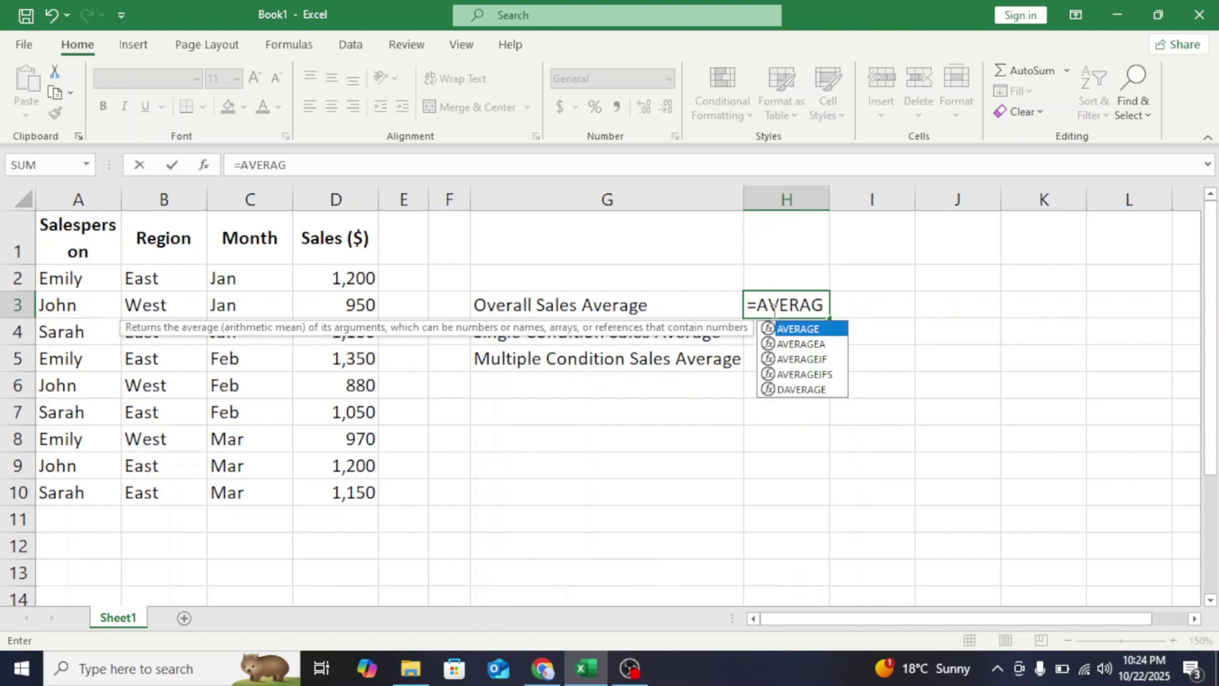
{"action": "type", "text": "E("}
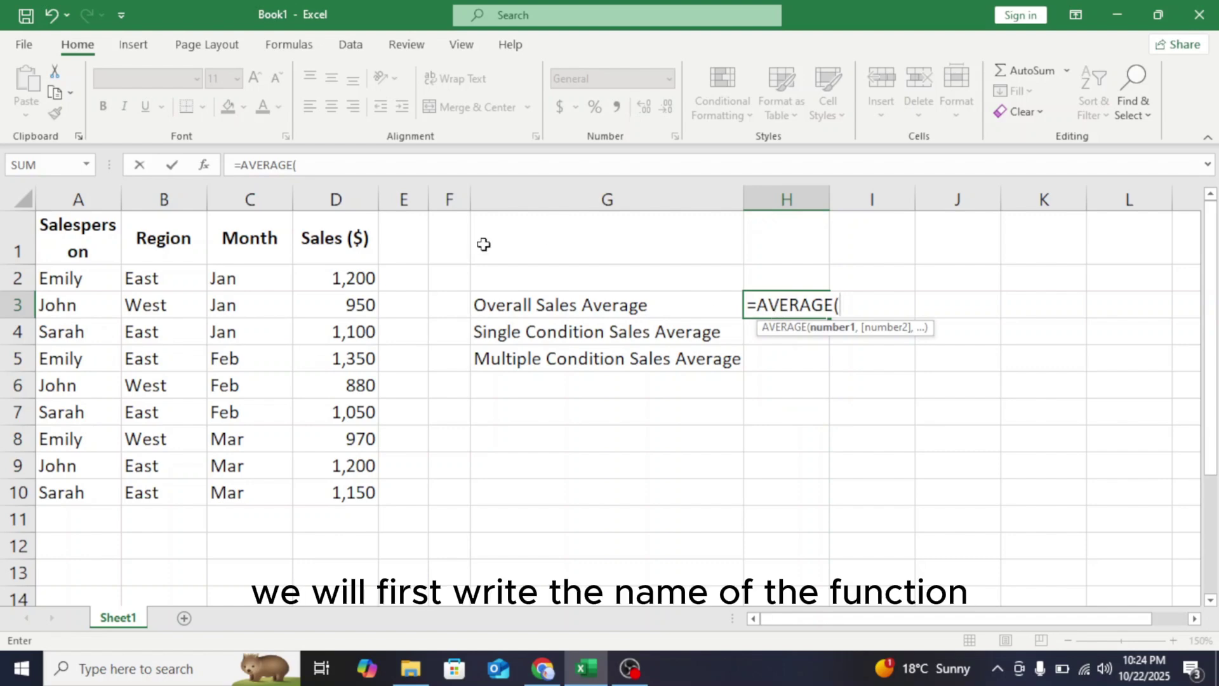
{"action": "left_click", "coordinate": [337, 282]}
{"action": "left_click_drag", "start_coordinate": [339, 296], "coordinate": [339, 496]}
{"action": "type", "text": ")"}
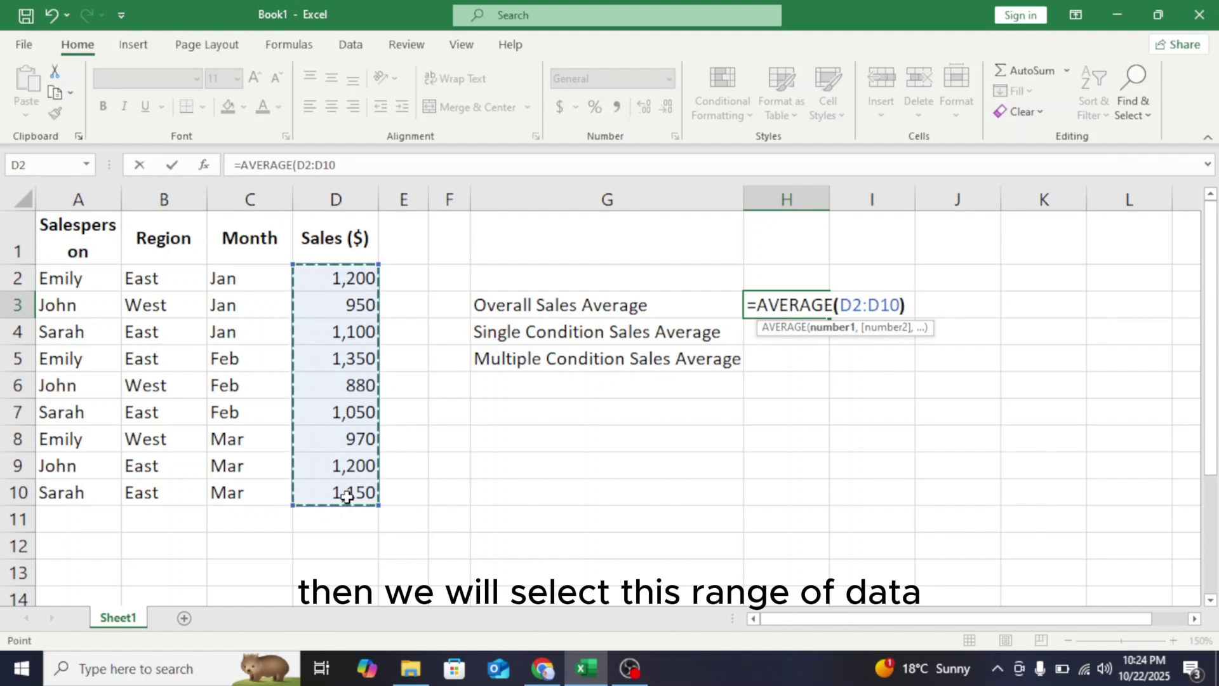
{"action": "key", "text": "Return"}
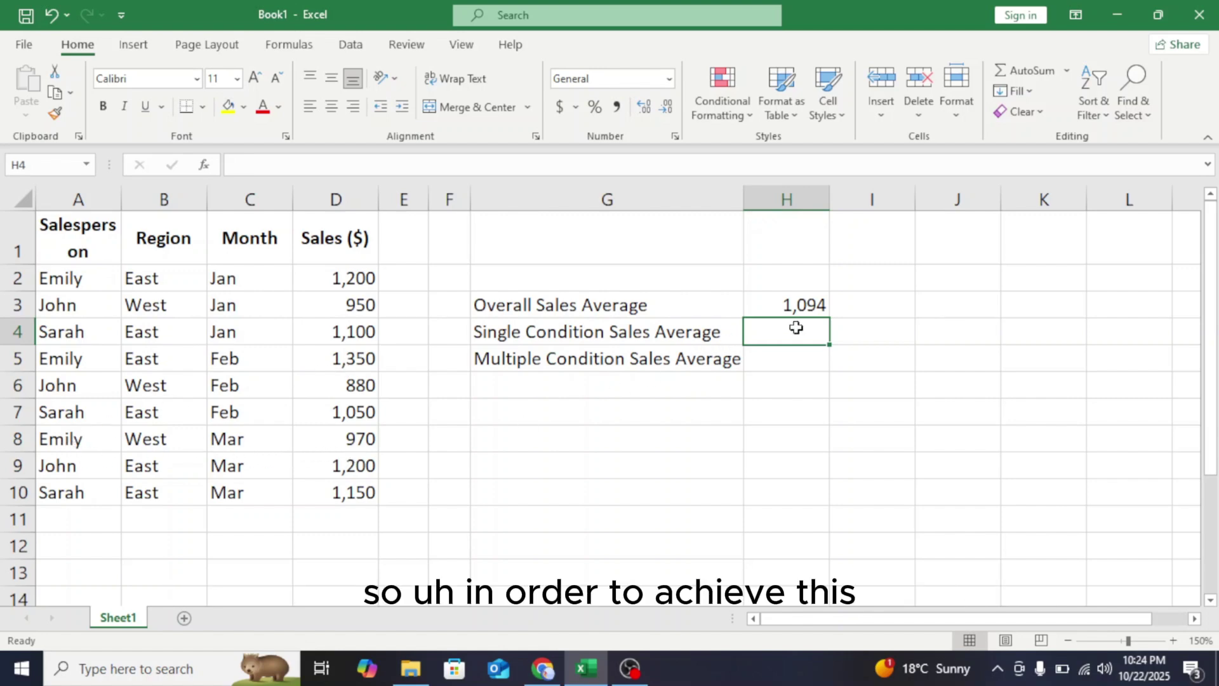
- Begin an AVERAGEIF formula in H4 with the salesperson cells A2:A10 as the range to check
{"action": "type", "text": "="}
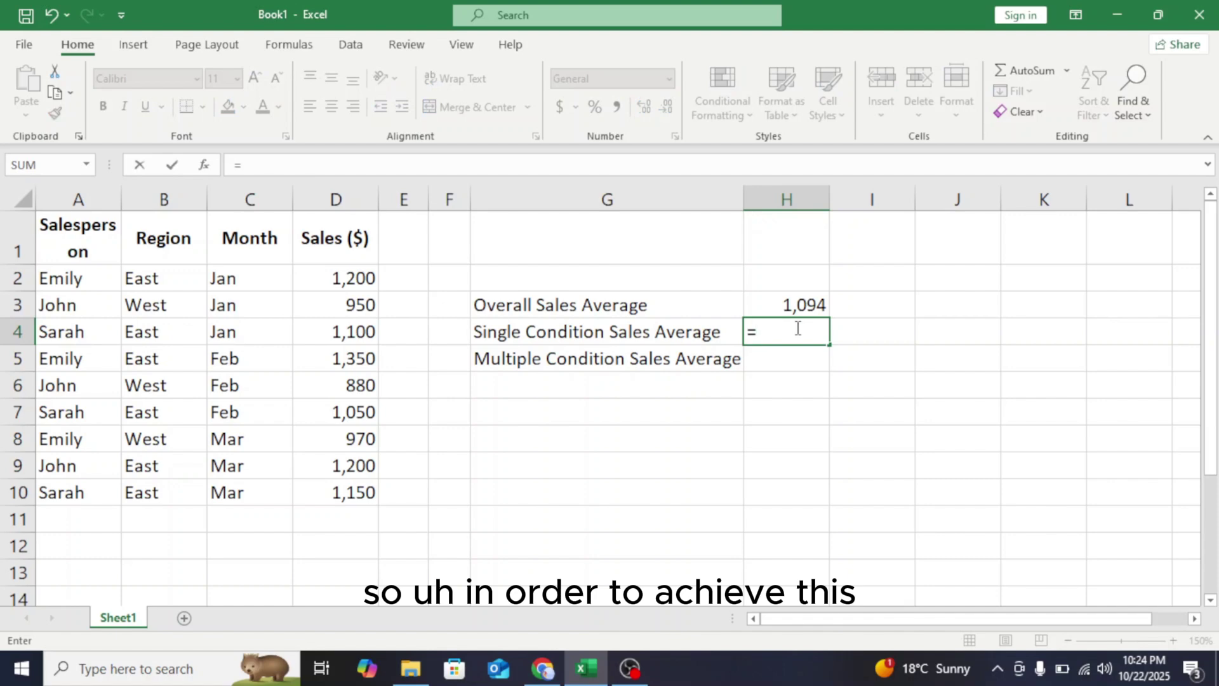
{"action": "type", "text": "AVE"}
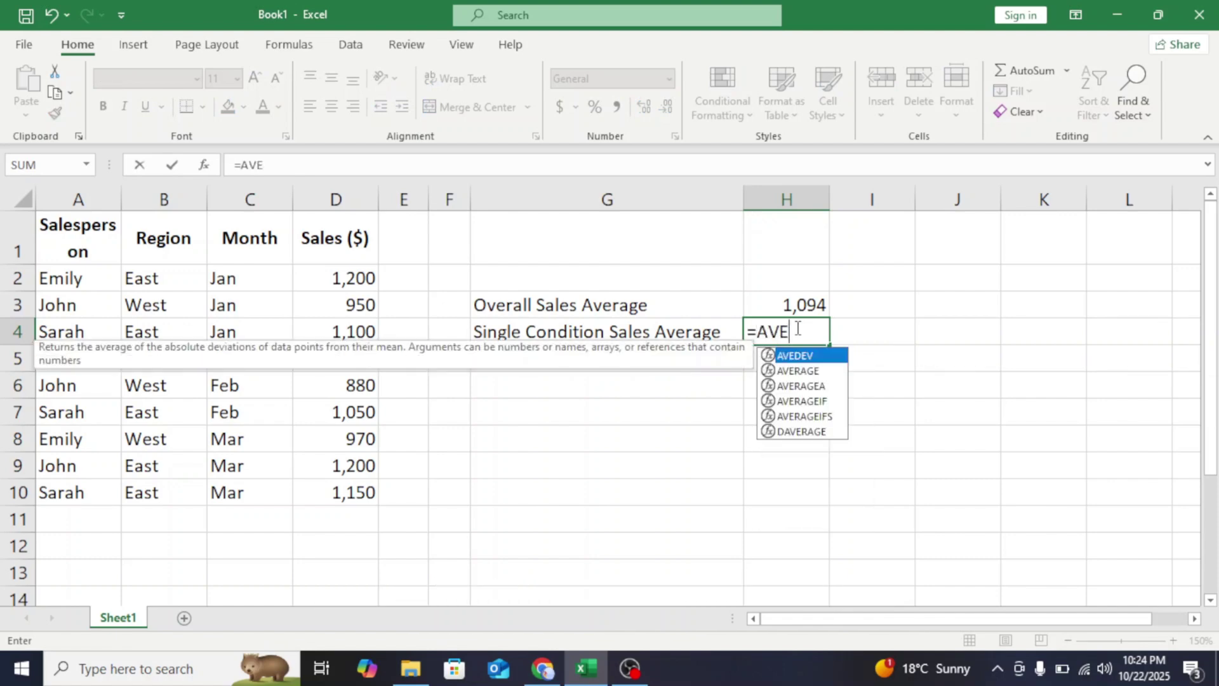
{"action": "type", "text": "RA"}
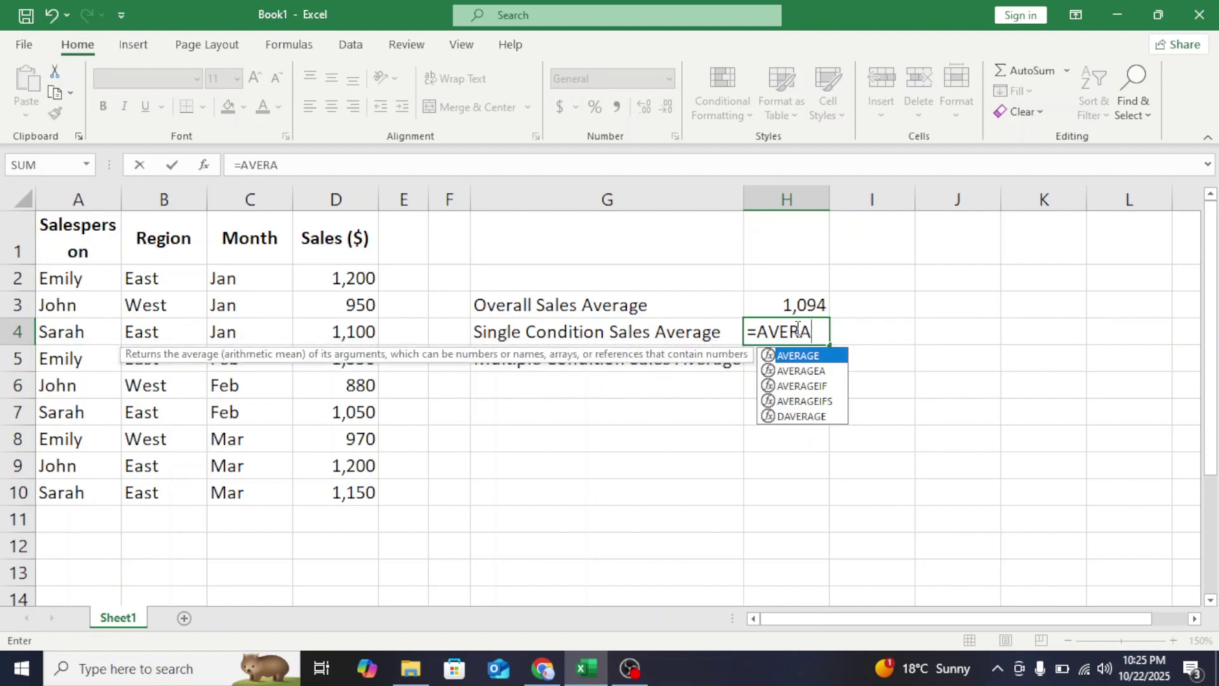
{"action": "type", "text": "GEIF"}
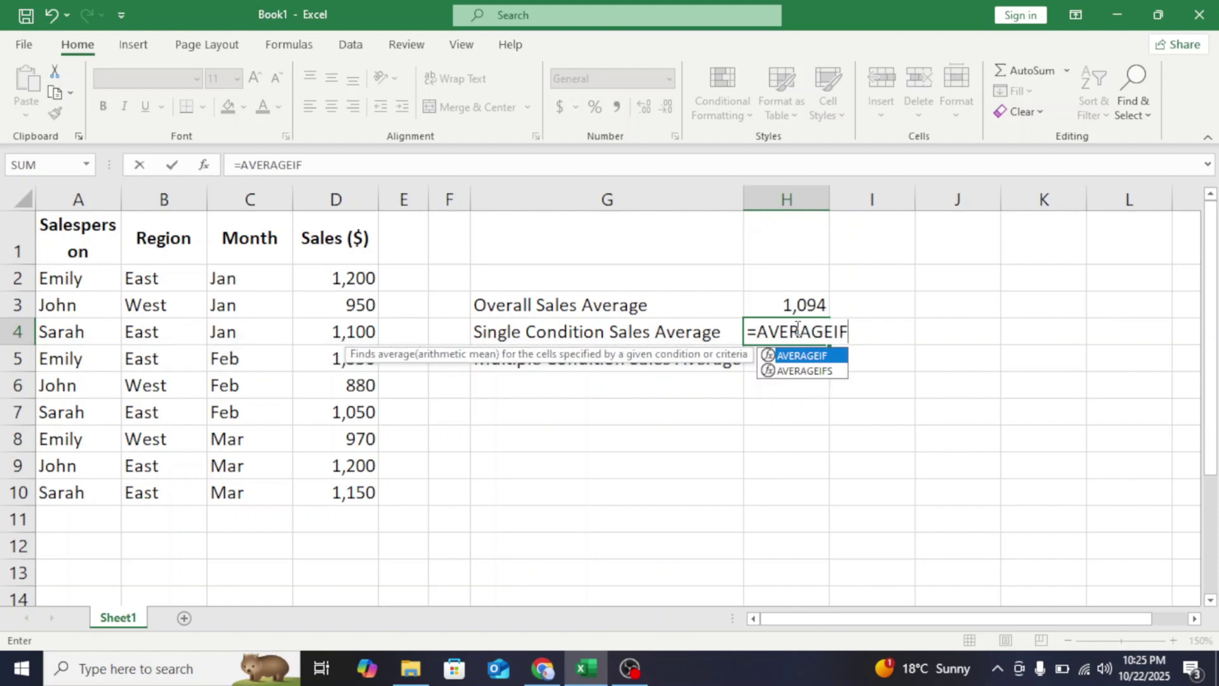
{"action": "type", "text": "("}
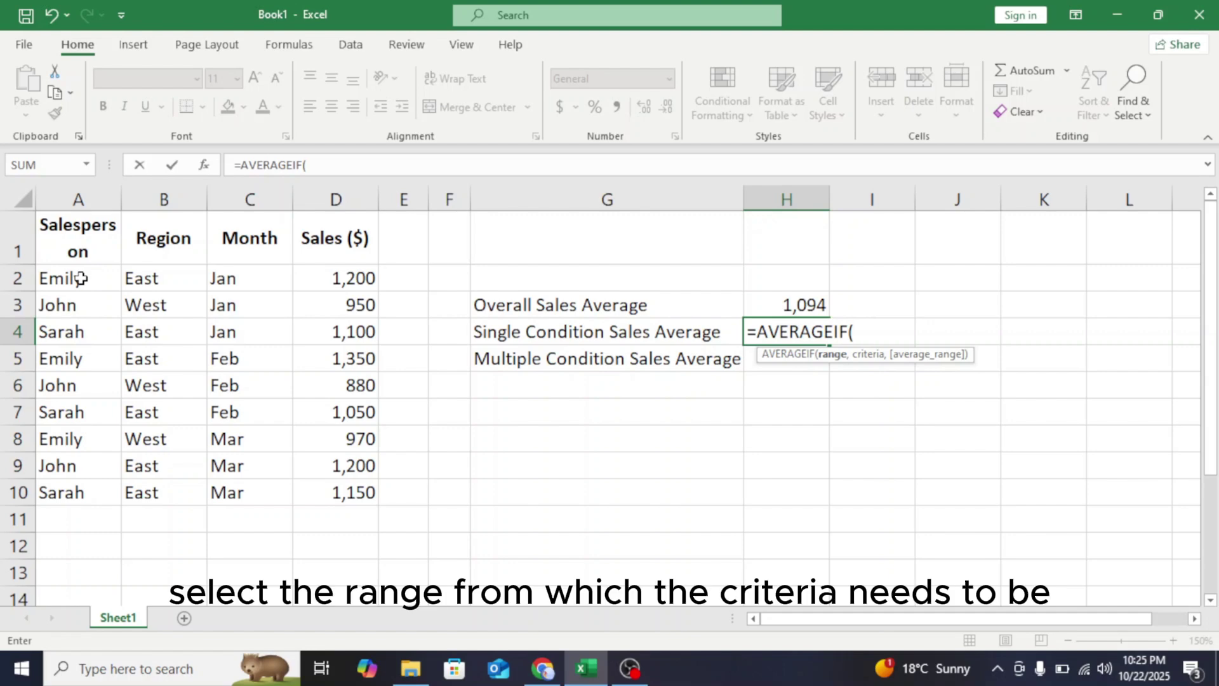
{"action": "left_click_drag", "start_coordinate": [81, 278], "coordinate": [77, 494]}
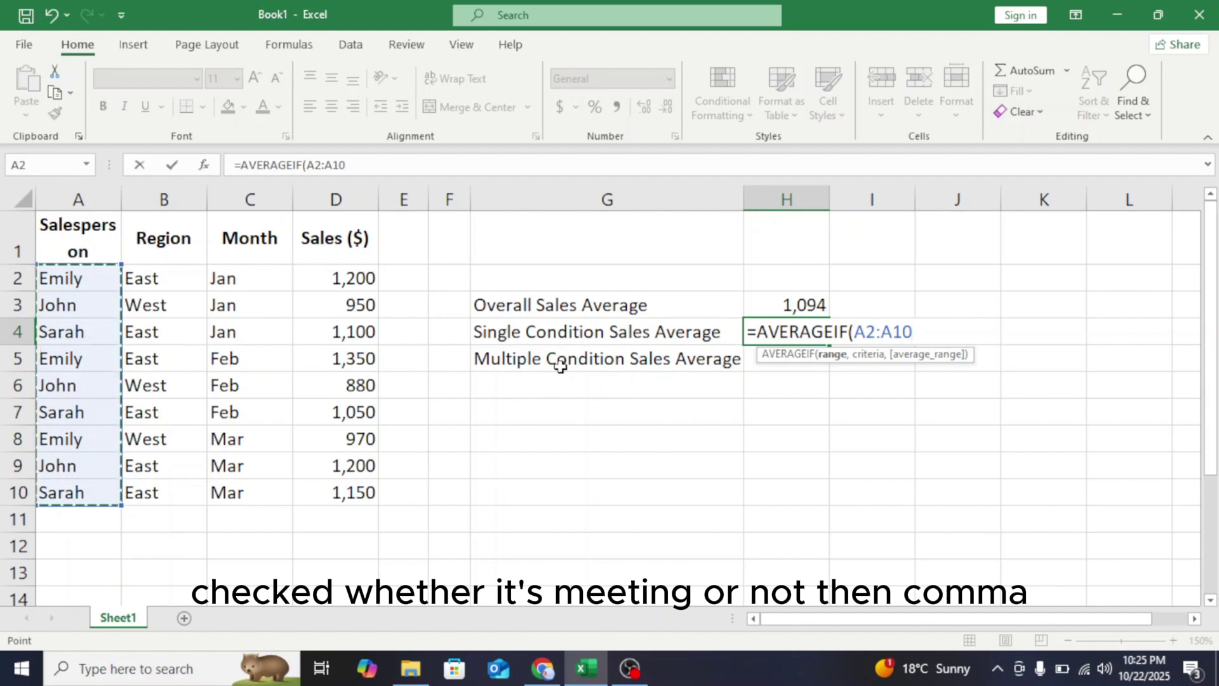
{"action": "left_click", "coordinate": [381, 163]}
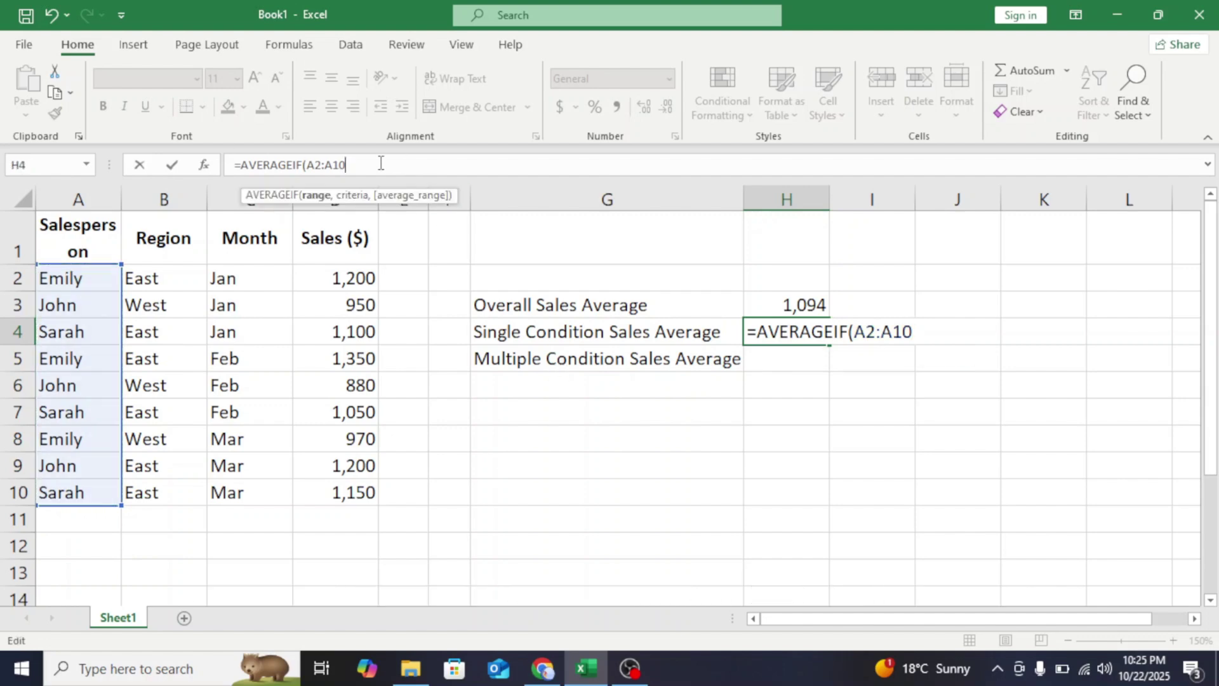
{"action": "type", "text": ","}
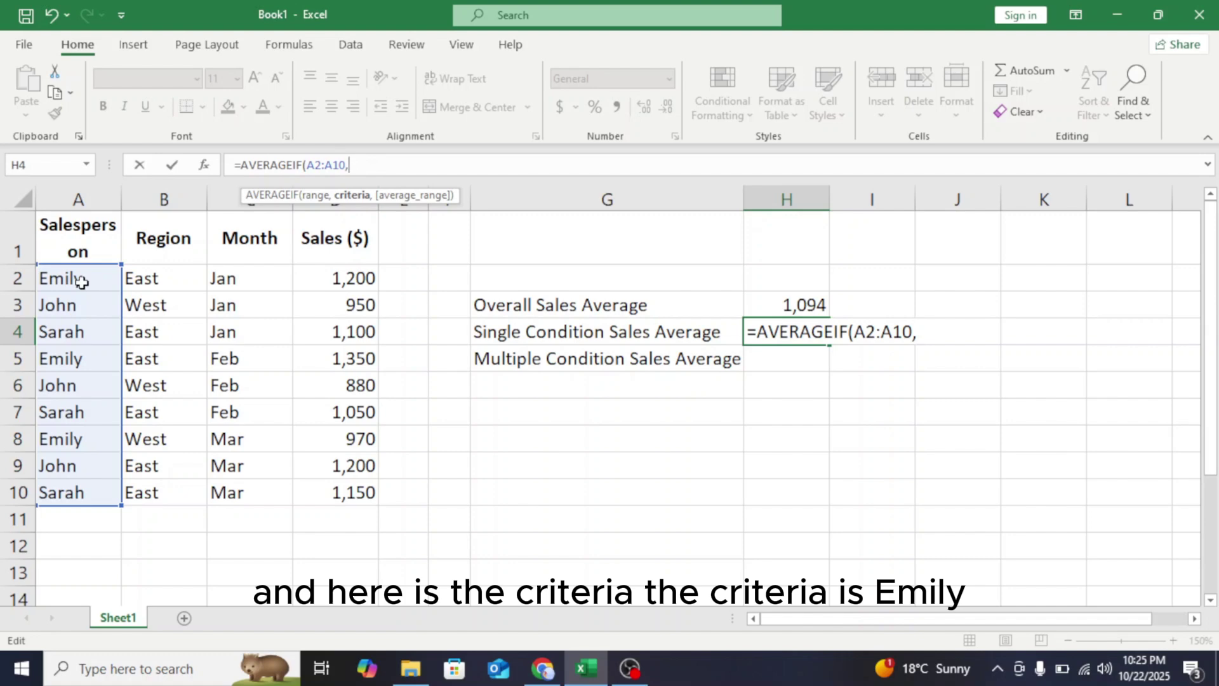
- Complete the AVERAGEIF formula in H4 with the salesperson name from A2 as quoted criterion and D2:D10 as the average range
{"action": "type", "text": "\"\""}
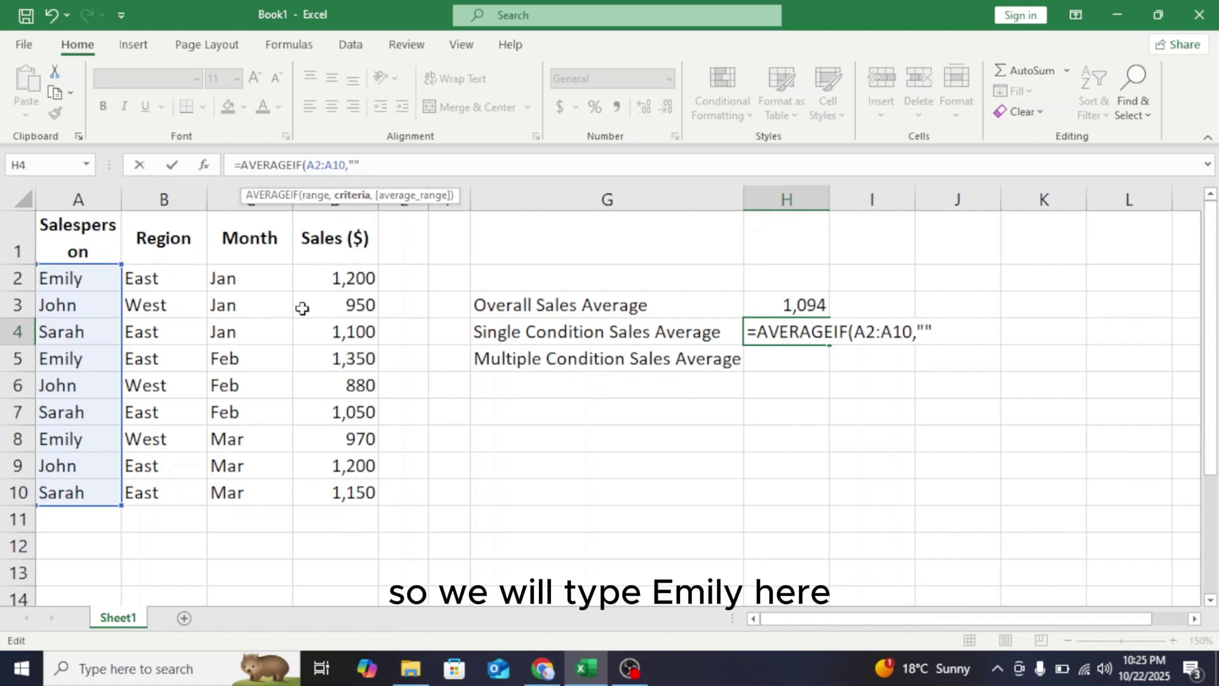
{"action": "type", "text": "Eil"}
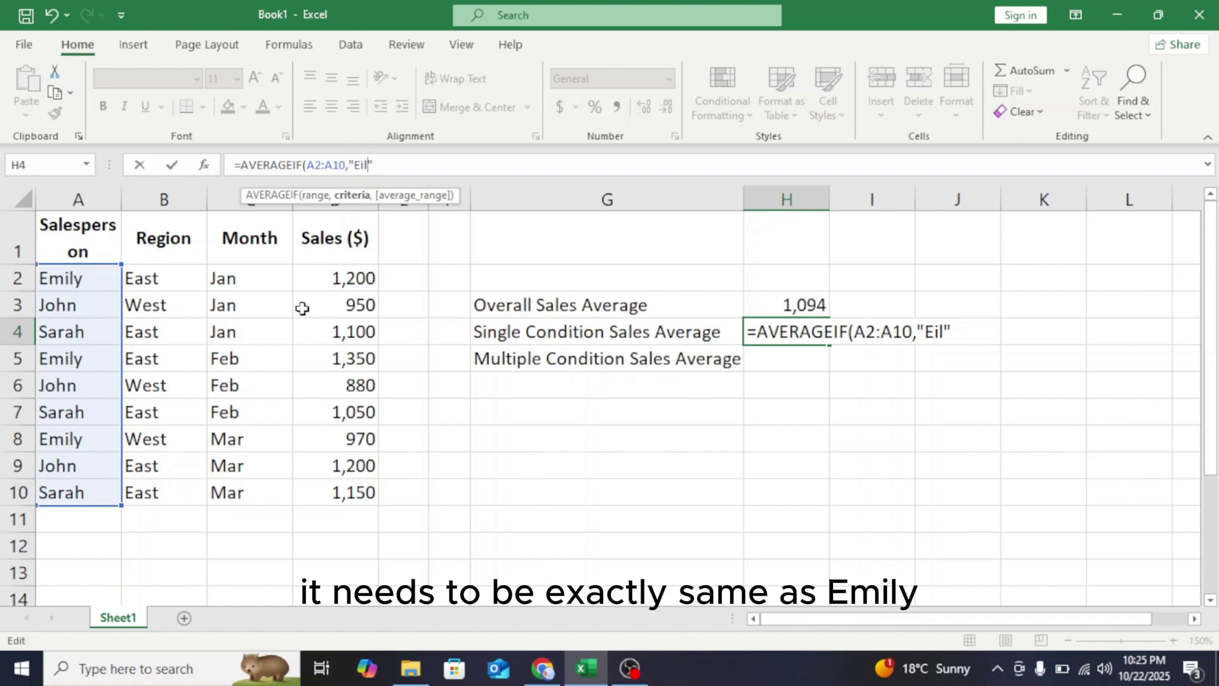
{"action": "key", "text": "BackSpace"}
{"action": "type", "text": "mi"}
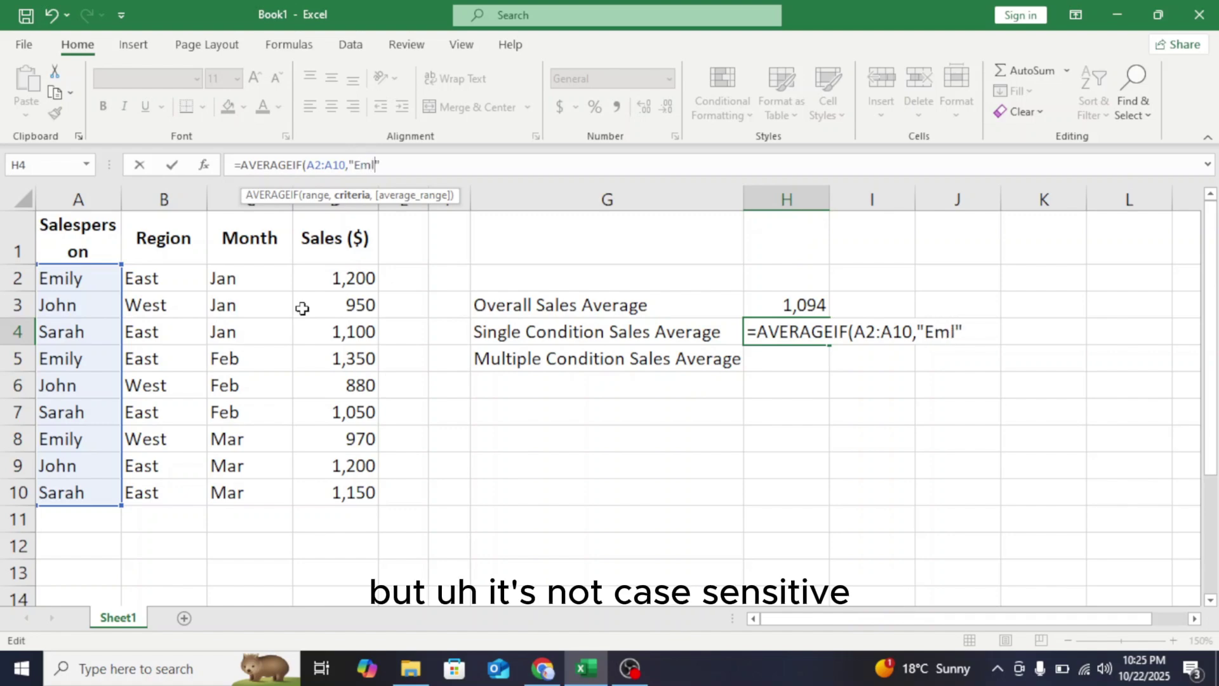
{"action": "key", "text": "BackSpace"}
{"action": "type", "text": "ily\","}
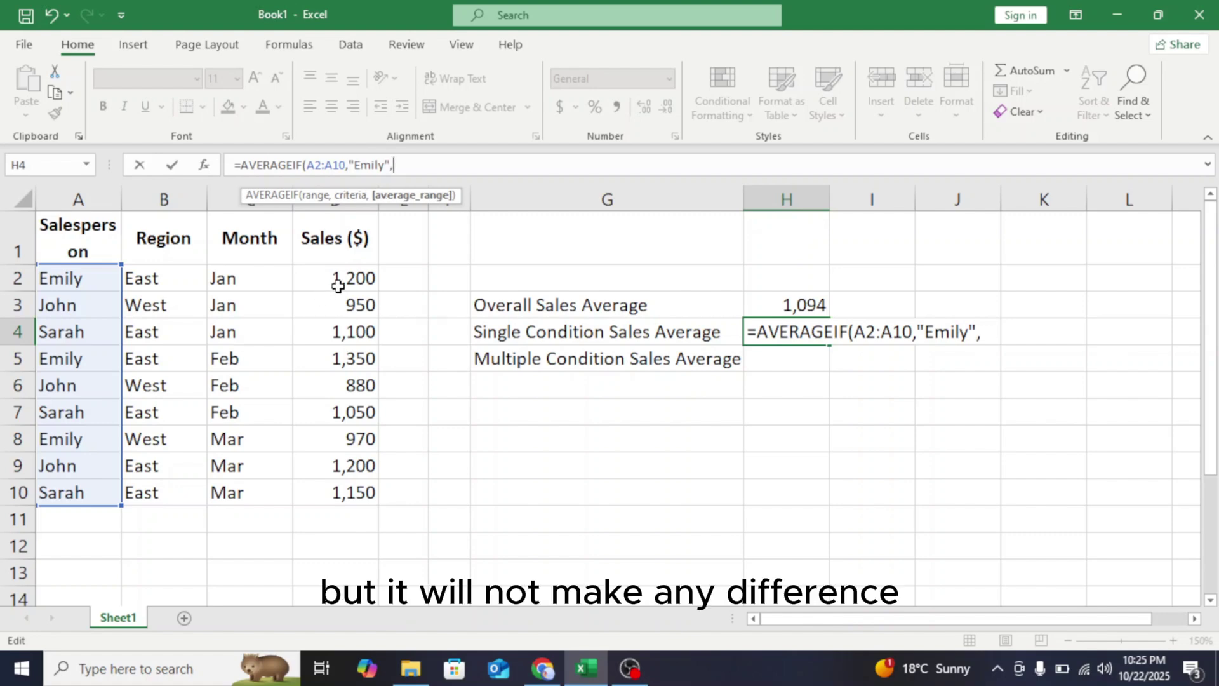
{"action": "left_click_drag", "start_coordinate": [337, 278], "coordinate": [337, 490]}
{"action": "type", "text": ")"}
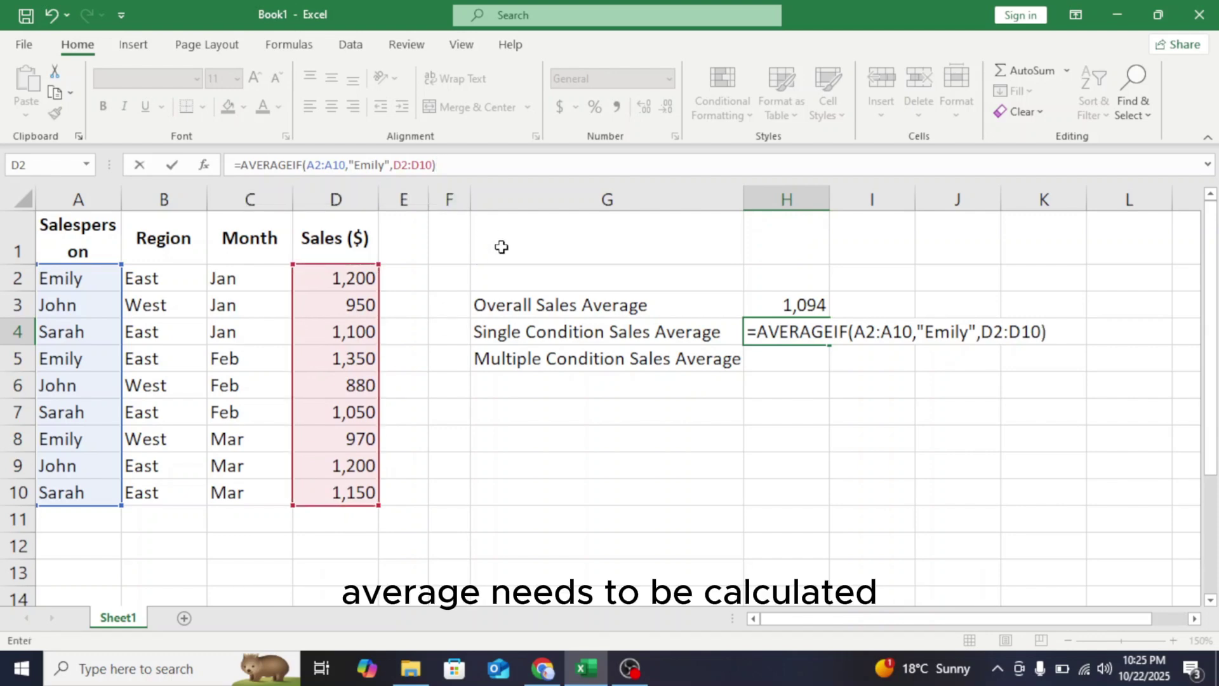
{"action": "key", "text": "Return"}
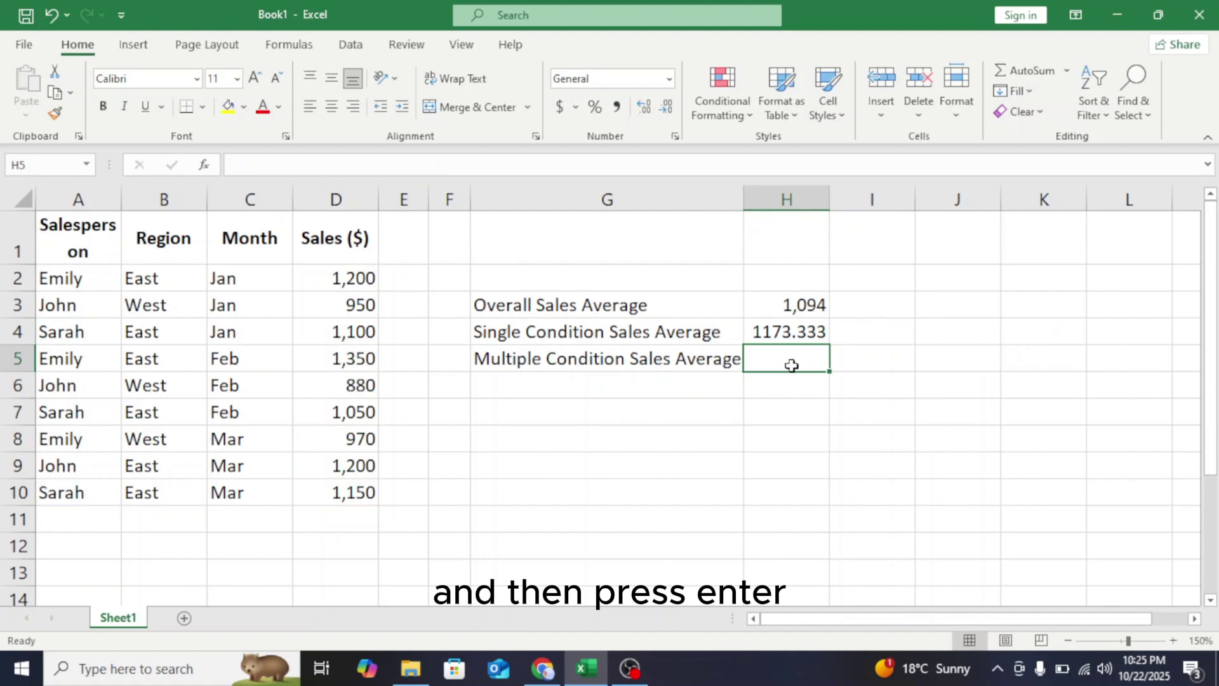
{"action": "left_click", "coordinate": [768, 331]}
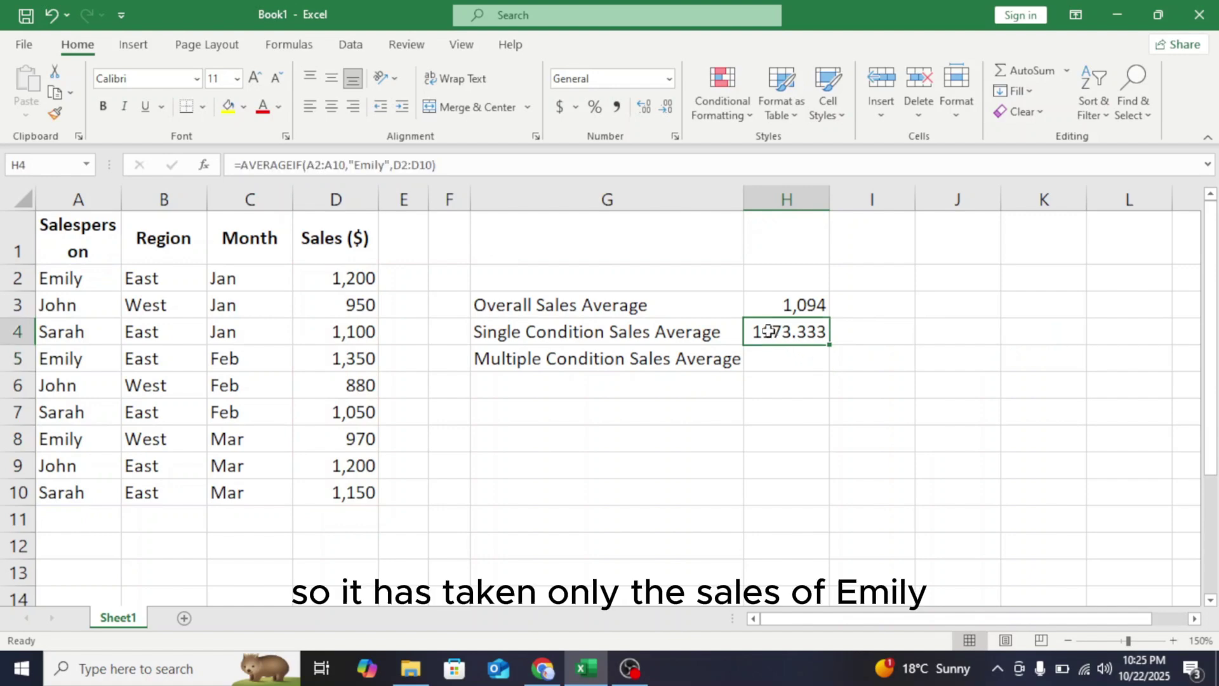
- Begin a formula in H5 for the multiple condition sales average with the function name =AVERAGEIFS, spelled correctly
{"action": "double_click", "coordinate": [795, 357]}
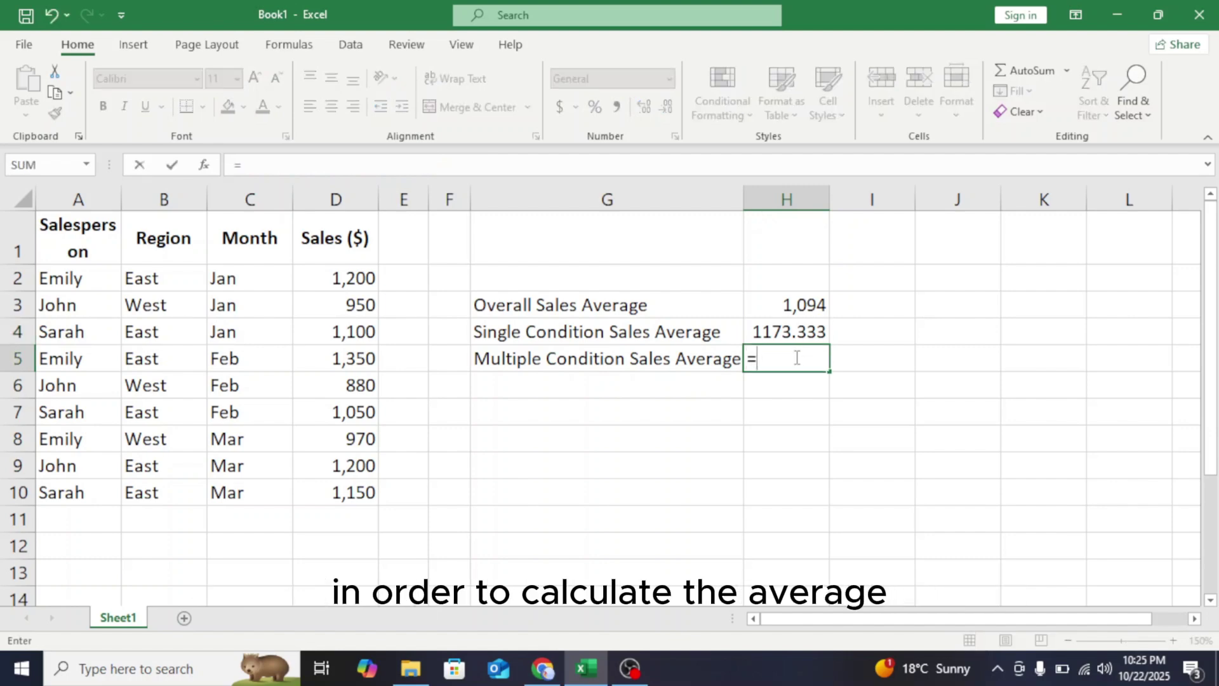
{"action": "type", "text": "=AV"}
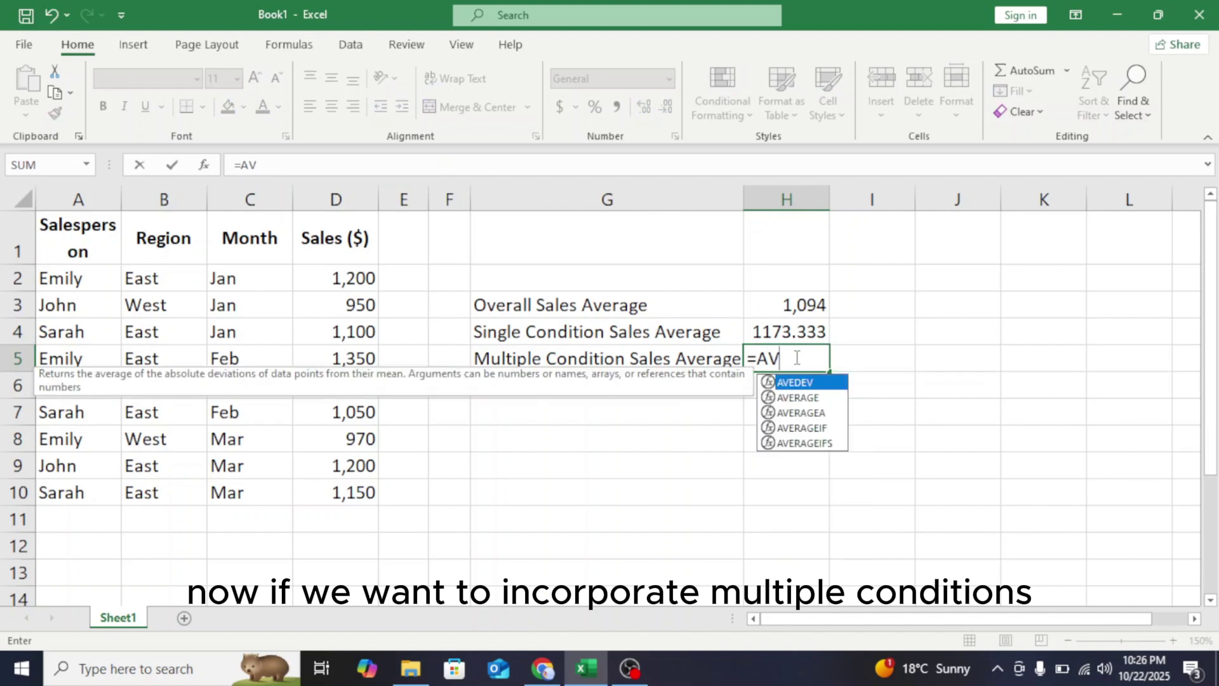
{"action": "type", "text": "RAGE"}
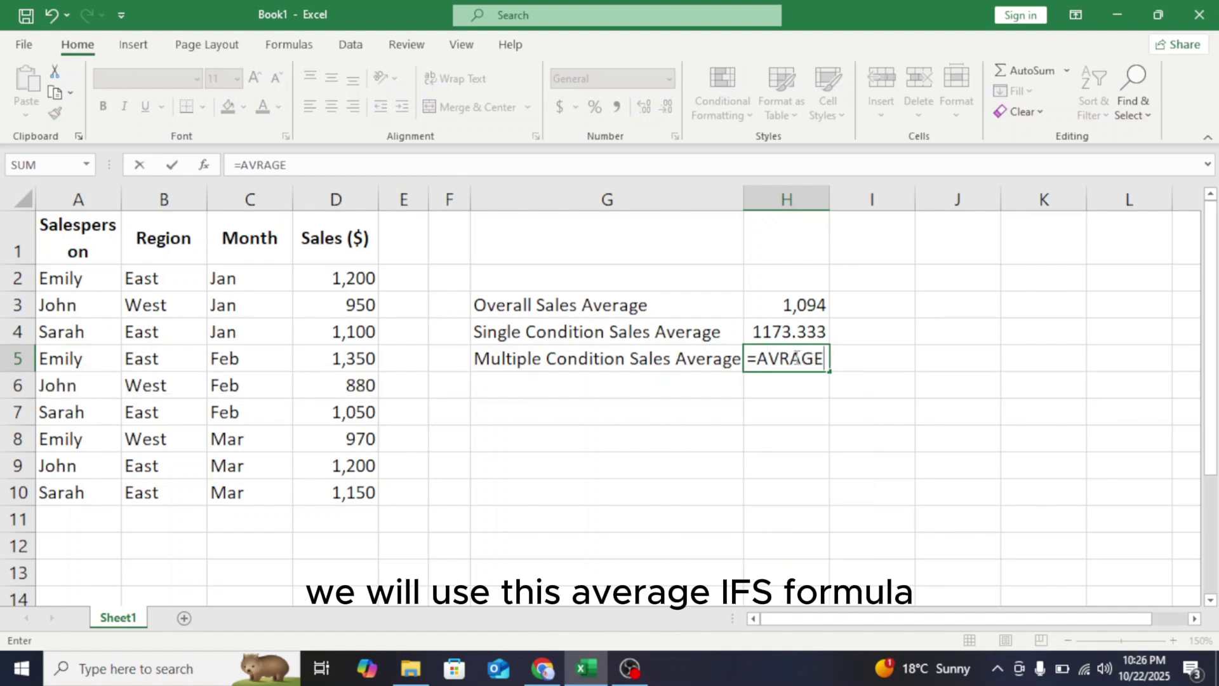
{"action": "type", "text": "IFS"}
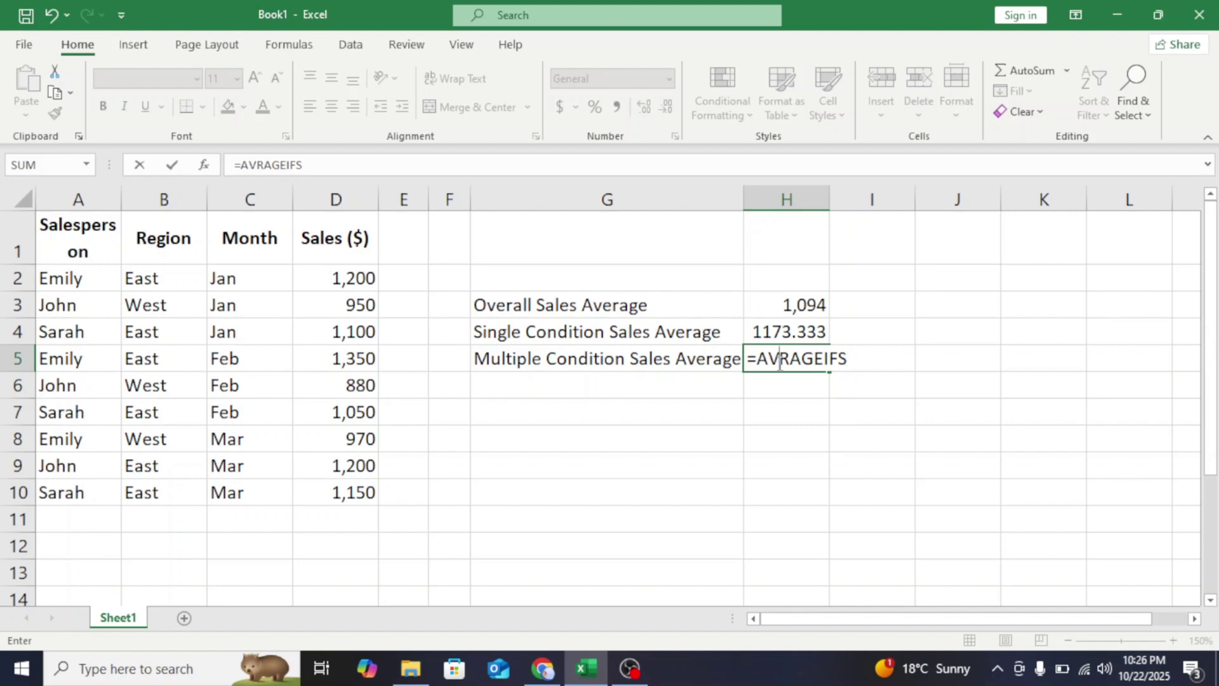
{"action": "left_click", "coordinate": [780, 359]}
{"action": "type", "text": "E"}
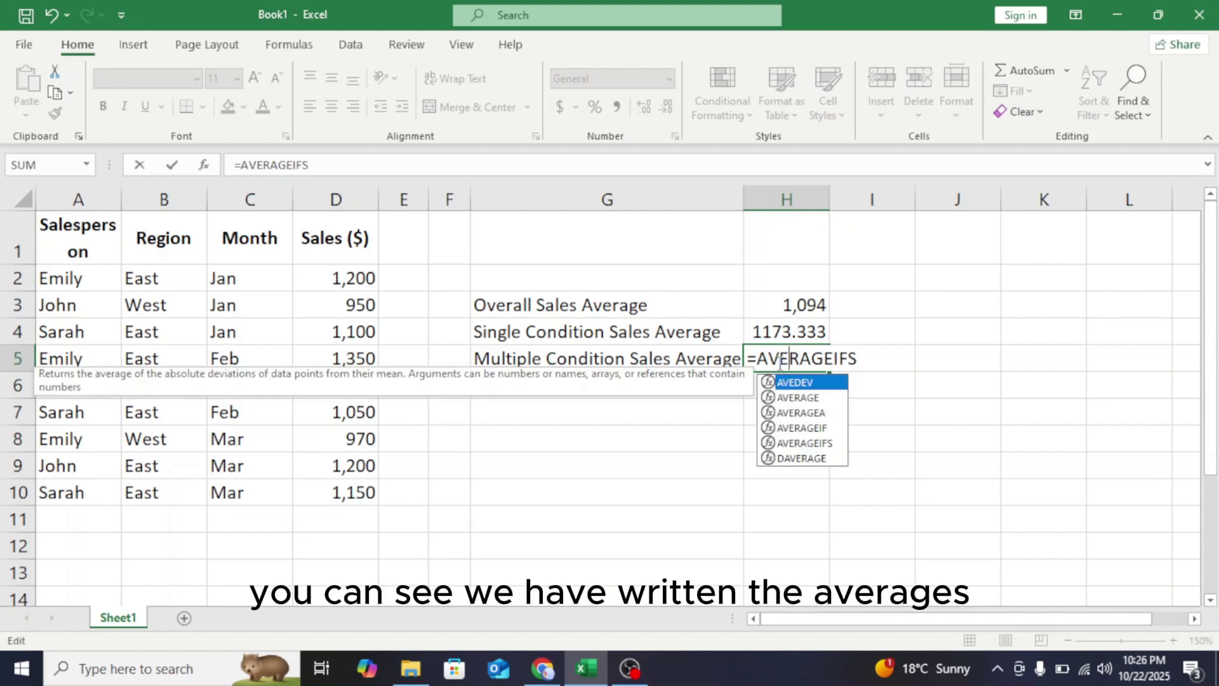
- Insert the suggested AVERAGEIFS function in H5 and remove the stray cell reference and leftover letters after its opening bracket
{"action": "left_click", "coordinate": [805, 443]}
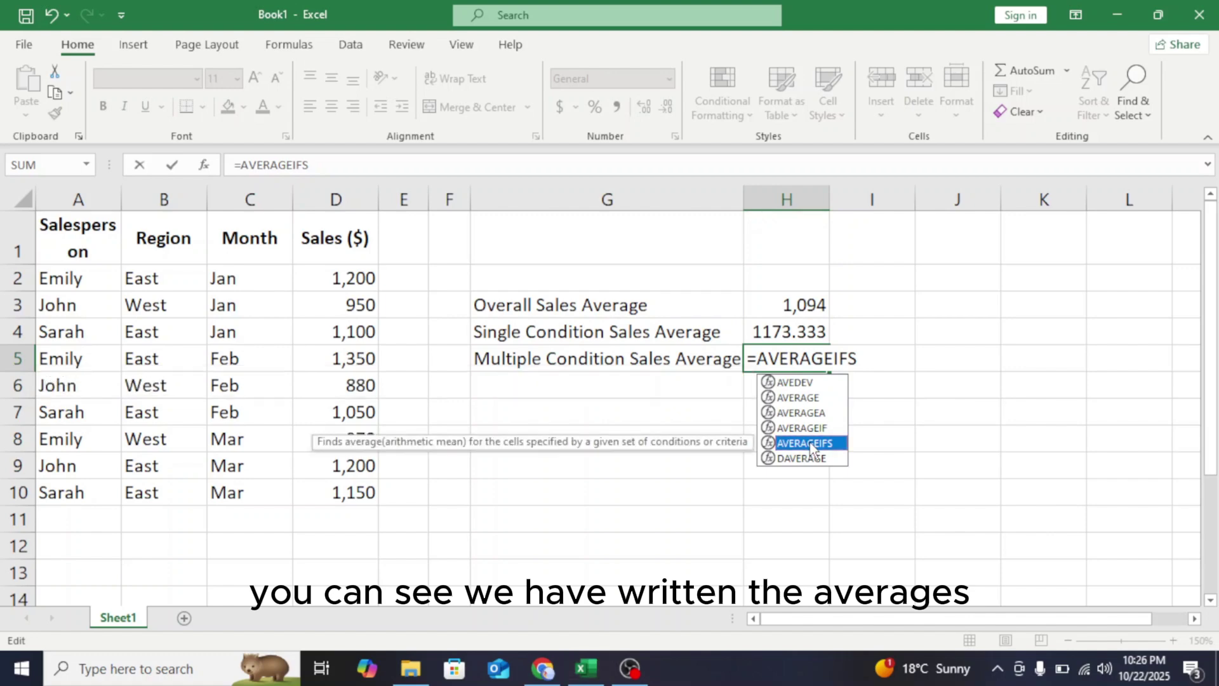
{"action": "double_click", "coordinate": [805, 443]}
{"action": "left_click", "coordinate": [810, 442]}
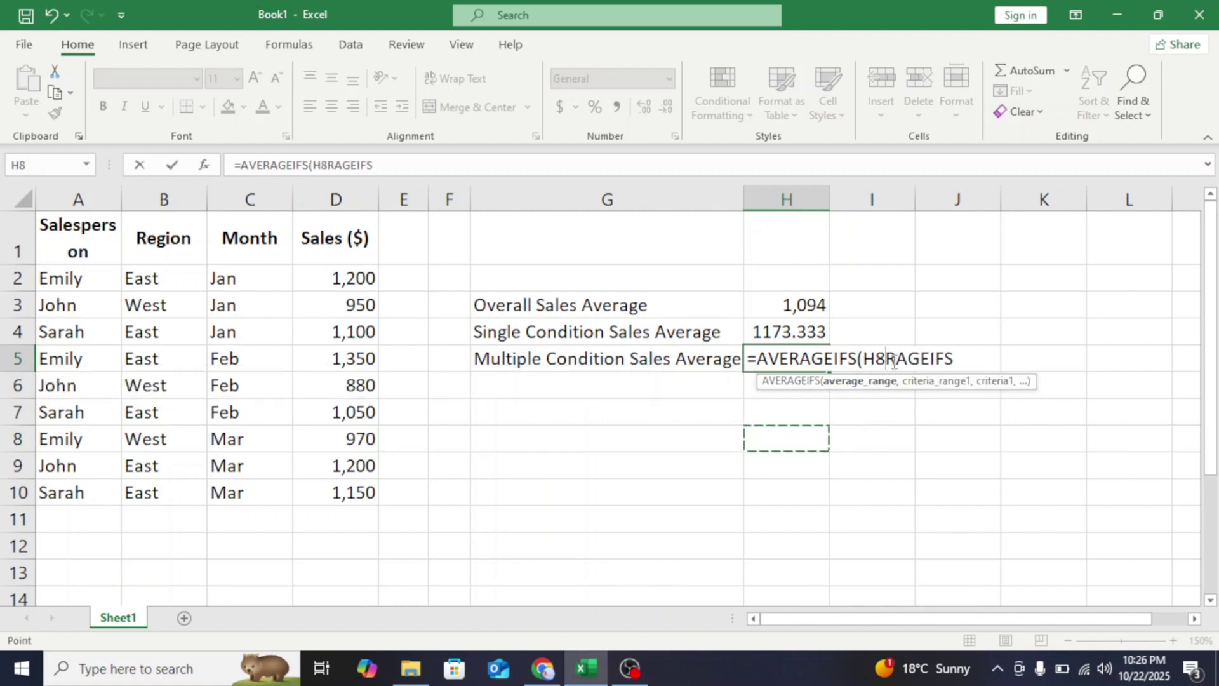
{"action": "key", "text": "BackSpace"}
{"action": "key", "text": "BackSpace"}
{"action": "key", "text": "Delete"}
{"action": "key", "text": "Delete"}
{"action": "key", "text": "Delete"}
{"action": "key", "text": "Delete"}
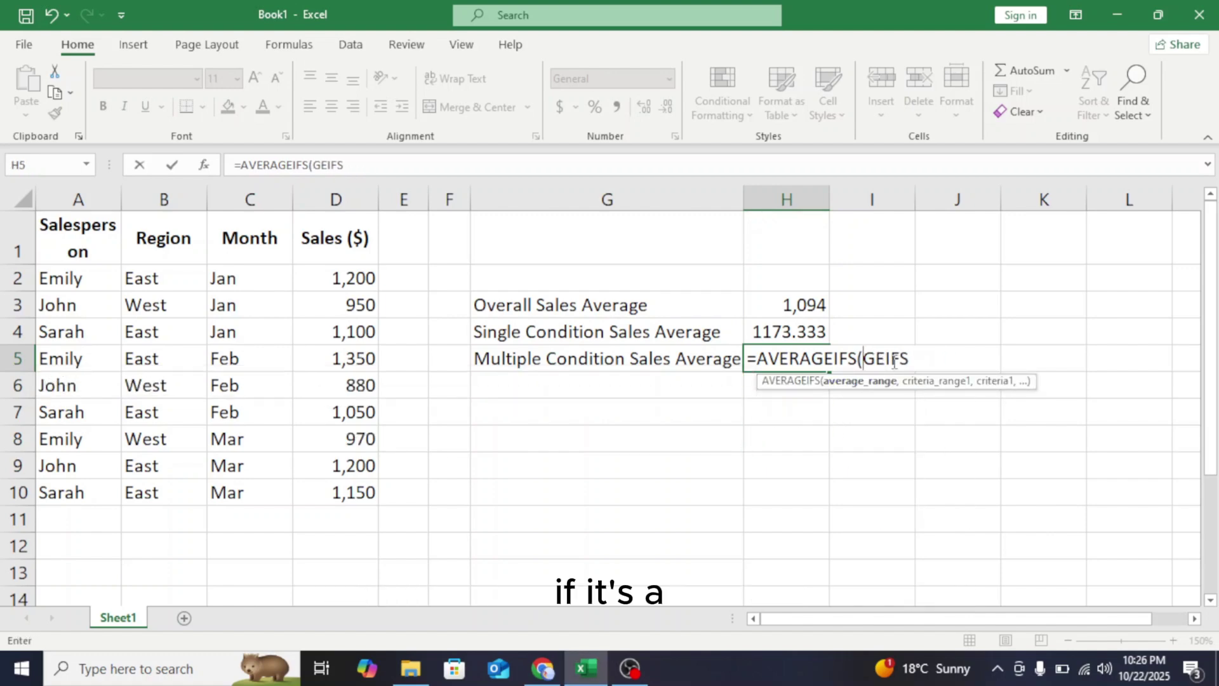
{"action": "key", "text": "Delete"}
{"action": "key", "text": "Delete"}
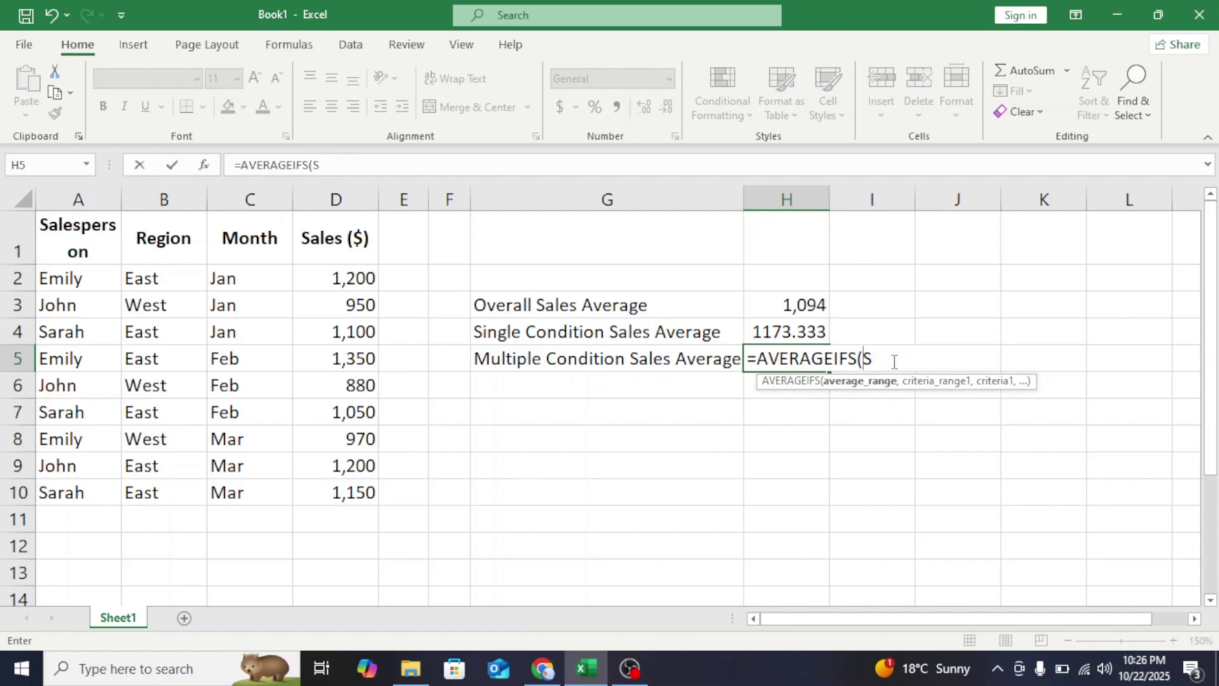
{"action": "key", "text": "Delete"}
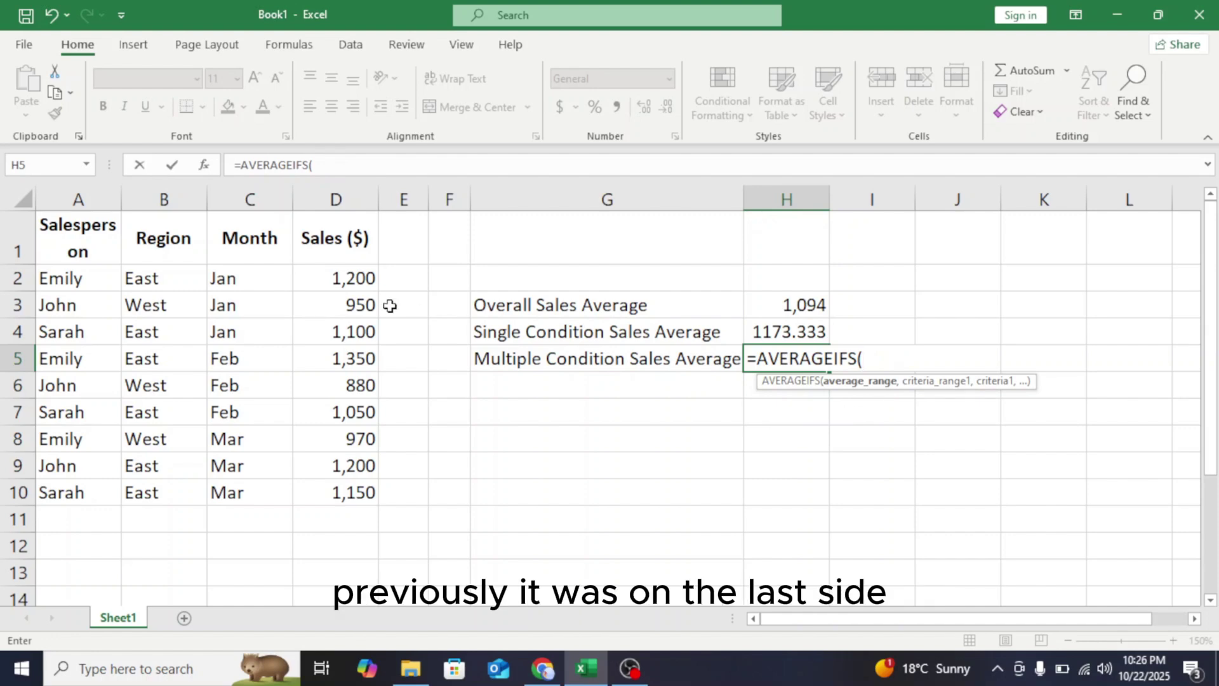
- Give the AVERAGEIFS formula in H5 the average range D2:D10 and the first condition range A2:A10 with cell A2 as criterion
{"action": "left_click_drag", "start_coordinate": [324, 277], "coordinate": [340, 492]}
{"action": "type", "text": ","}
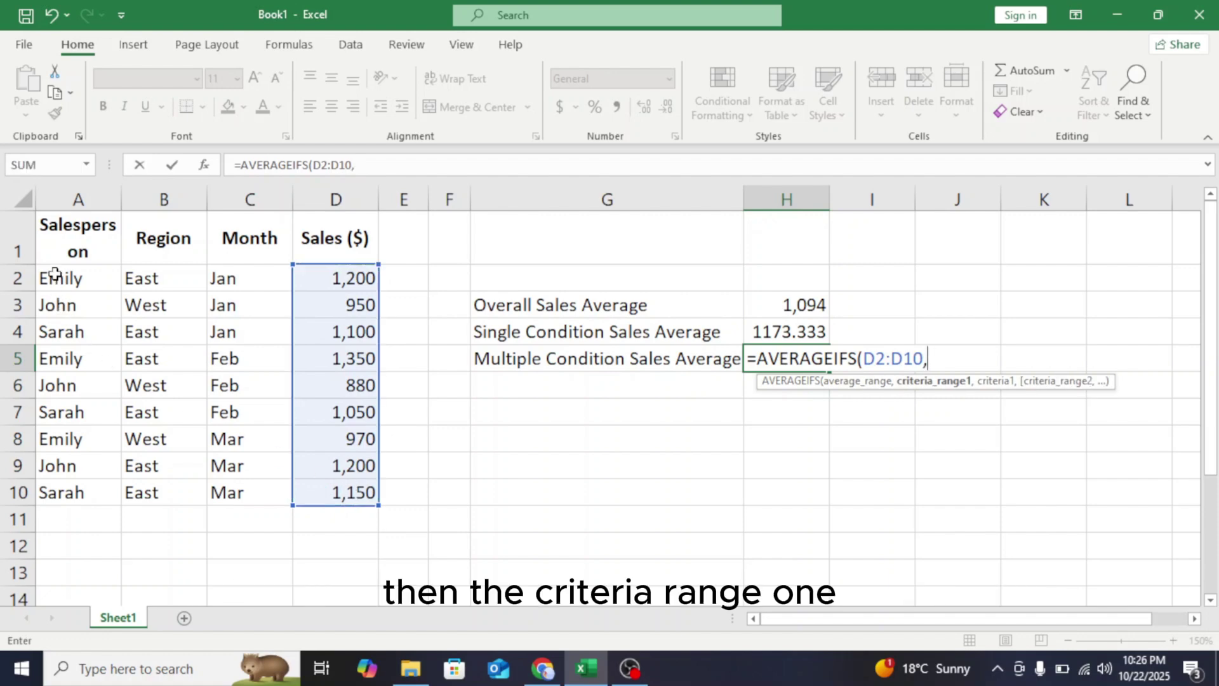
{"action": "left_click_drag", "start_coordinate": [54, 273], "coordinate": [74, 498]}
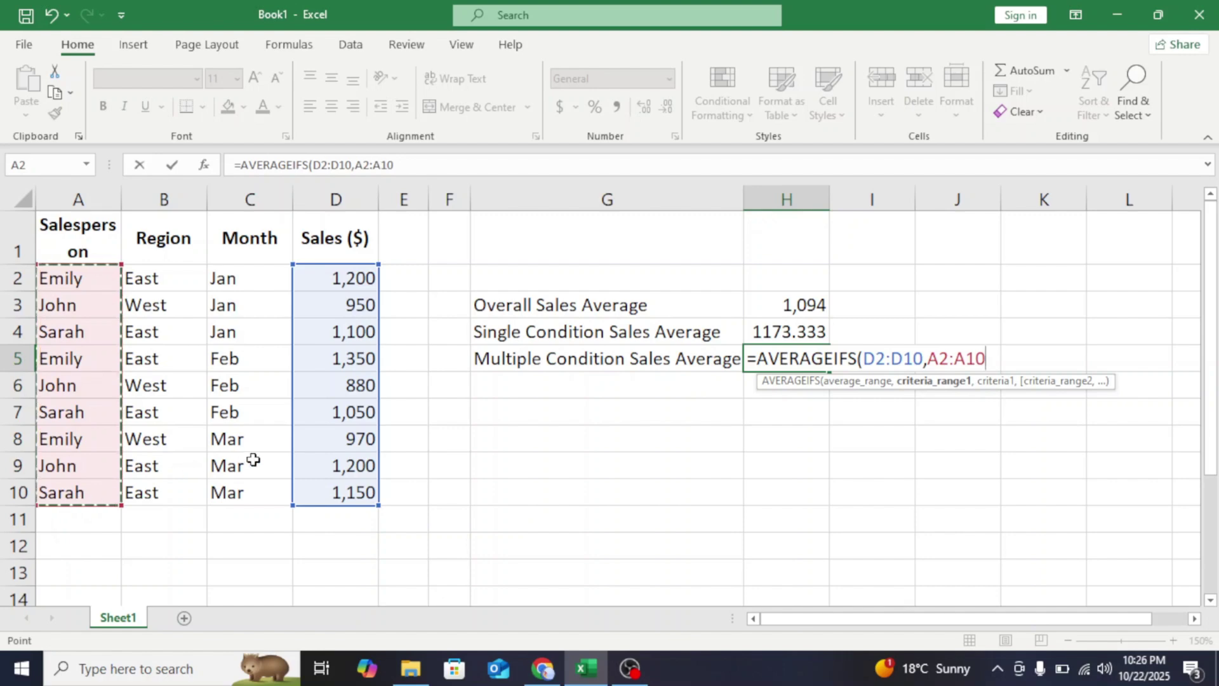
{"action": "type", "text": ","}
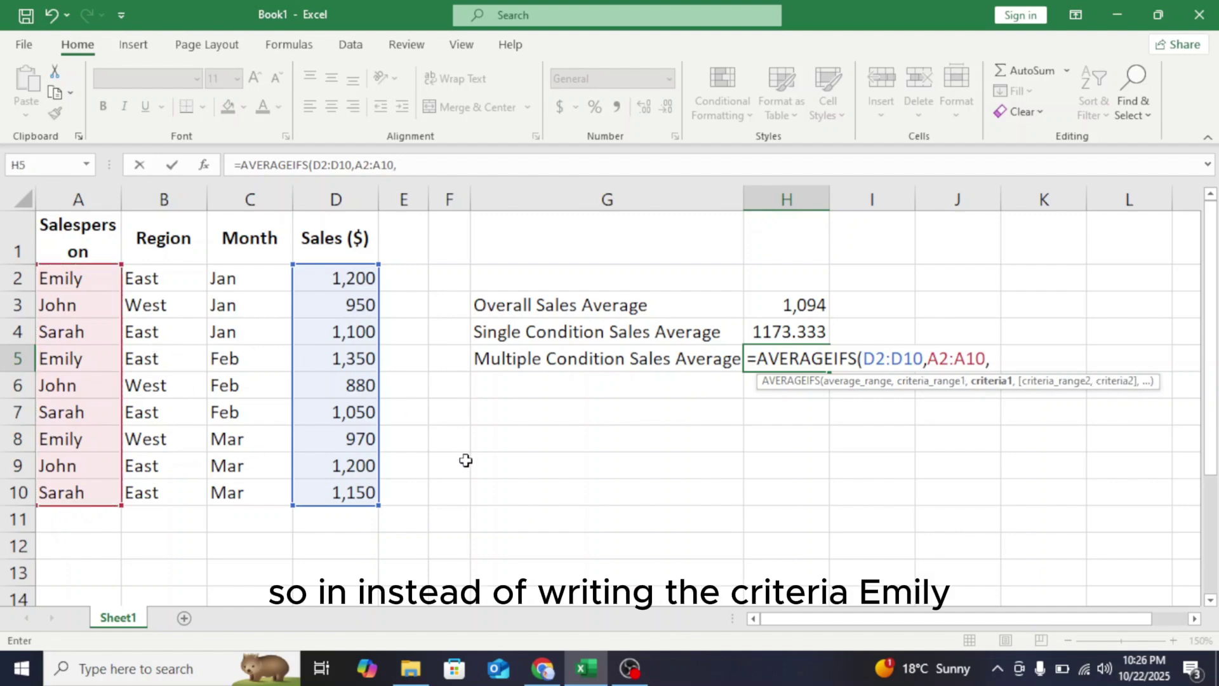
{"action": "left_click", "coordinate": [75, 275]}
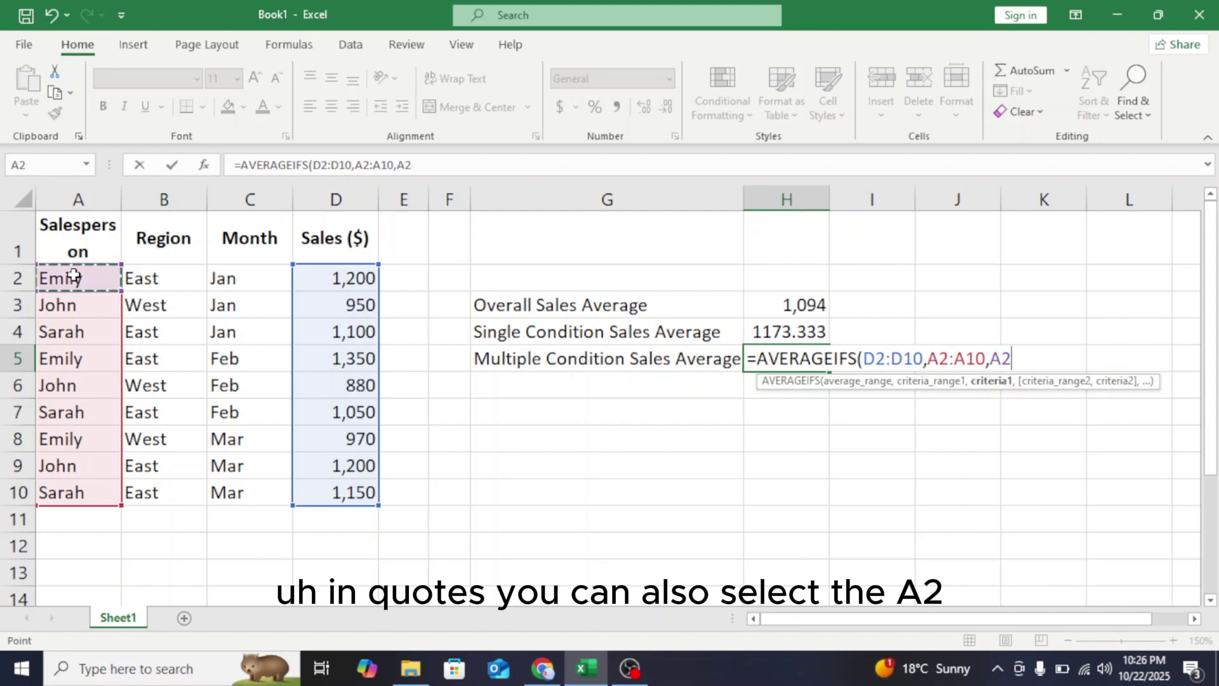
{"action": "type", "text": ","}
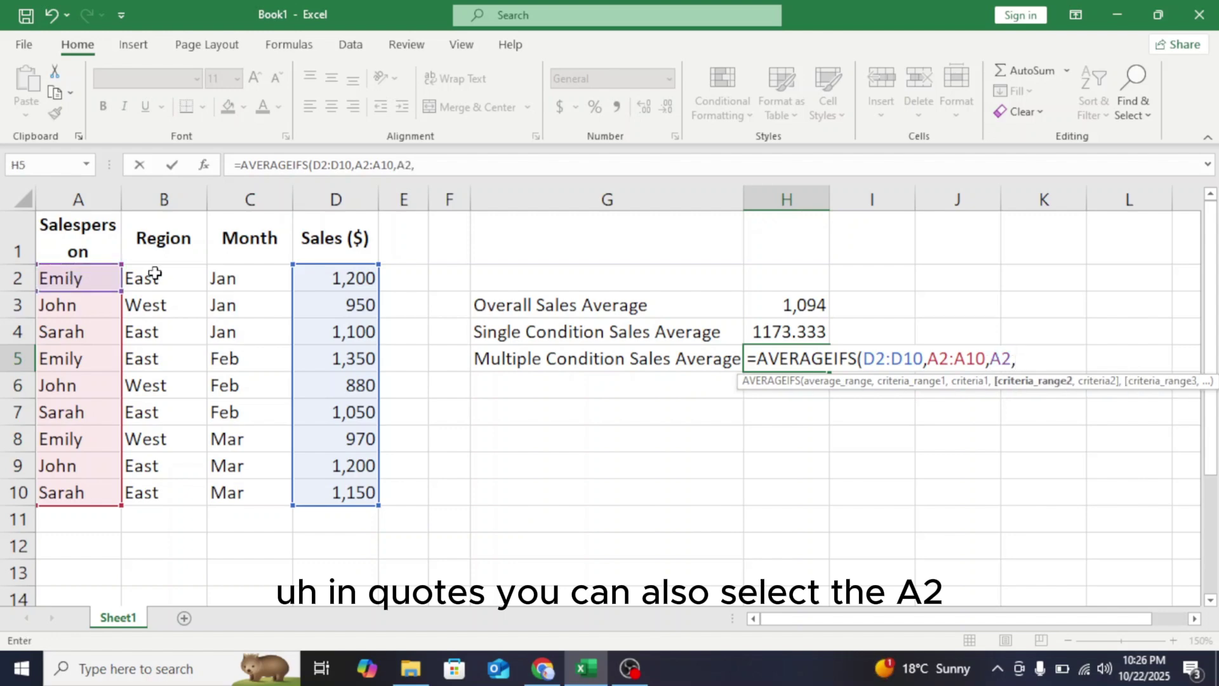
- Add the second condition range B2:B10 with cell B2 as criterion and complete the AVERAGEIFS formula in H5
{"action": "left_click_drag", "start_coordinate": [163, 275], "coordinate": [175, 492]}
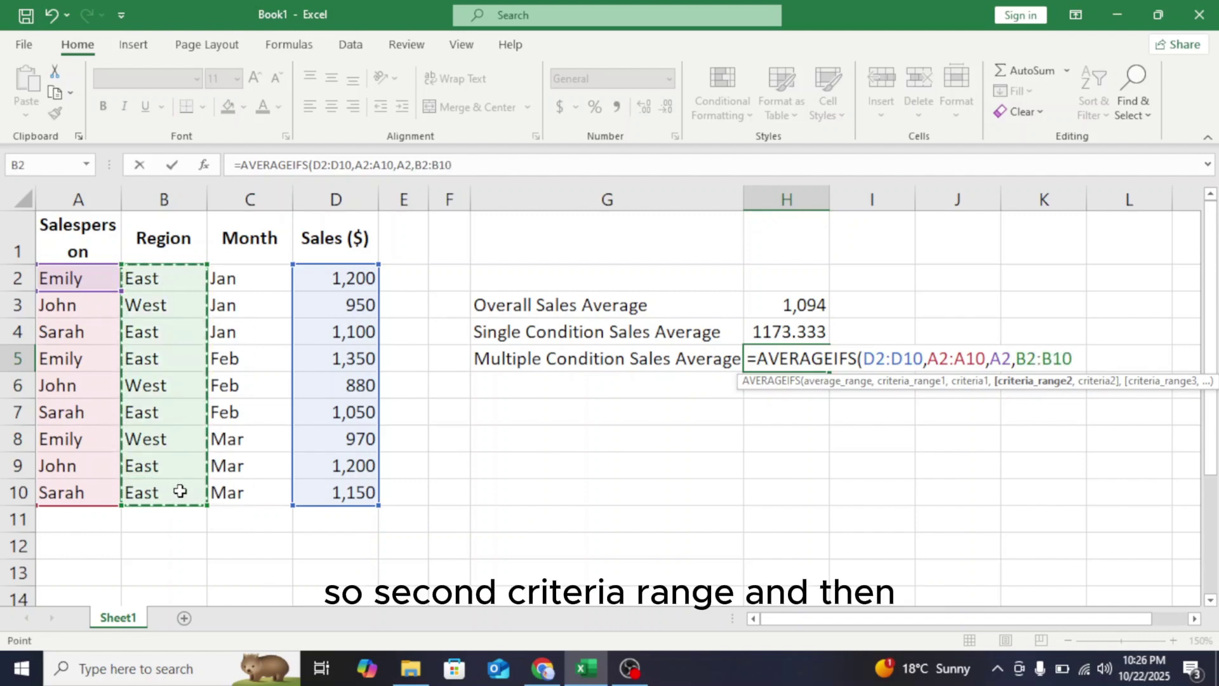
{"action": "type", "text": ","}
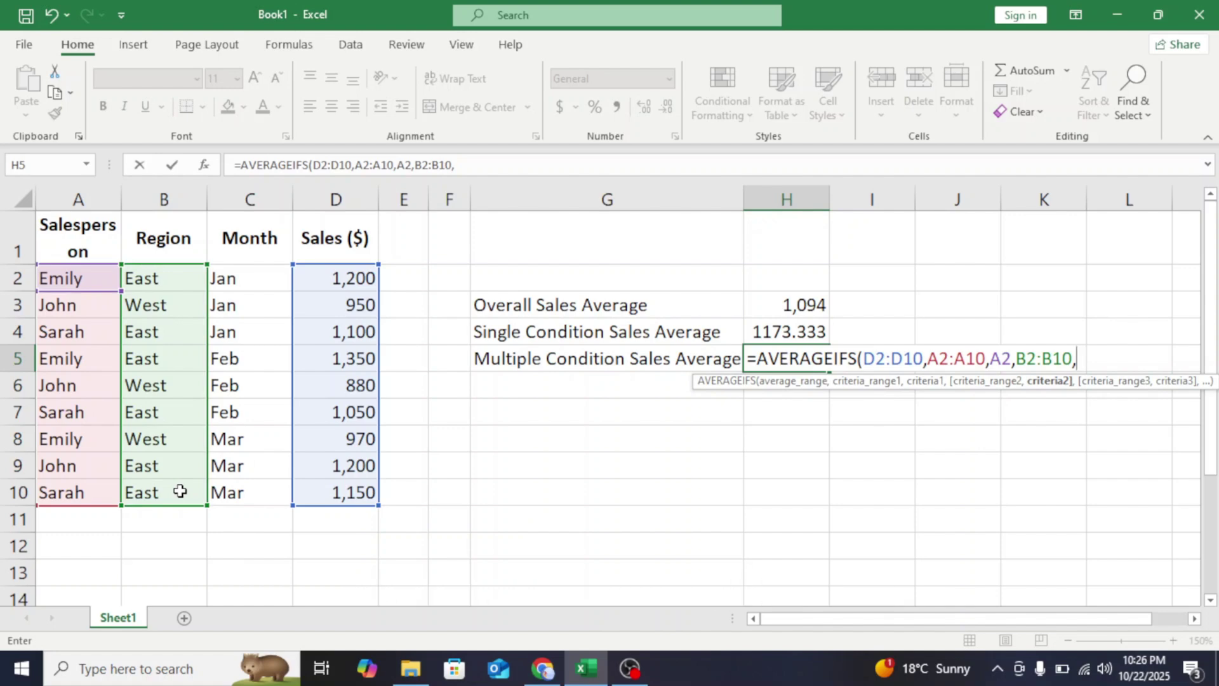
{"action": "left_click", "coordinate": [153, 277]}
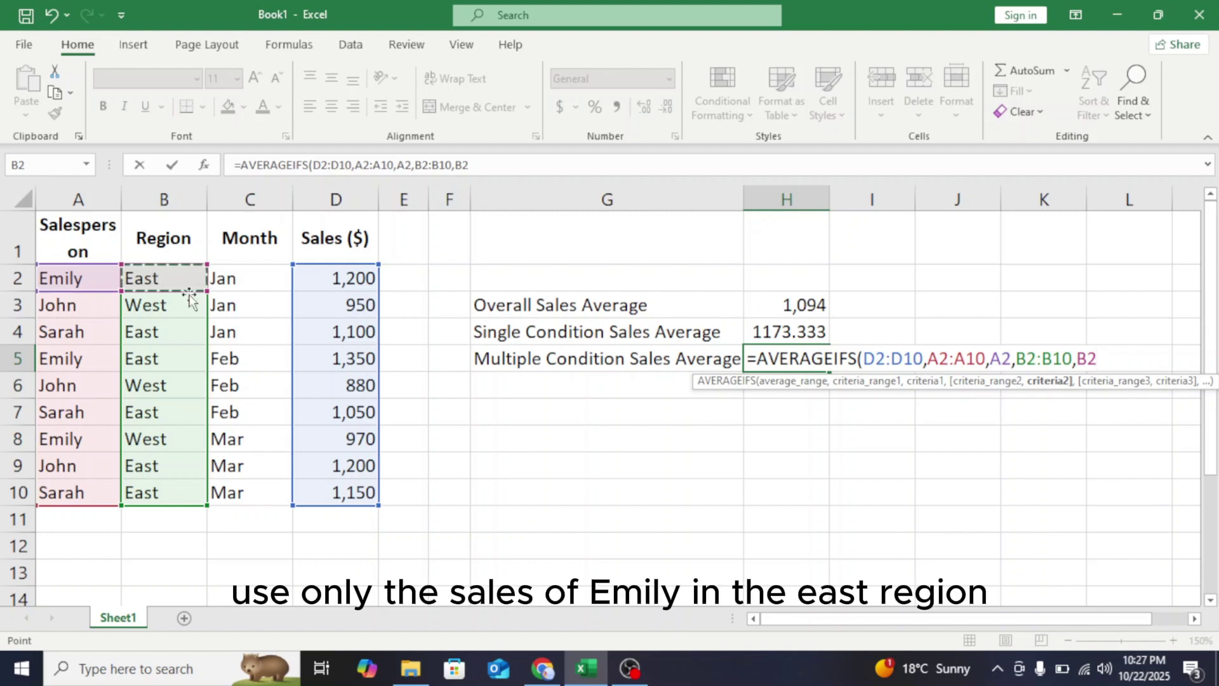
{"action": "type", "text": ","}
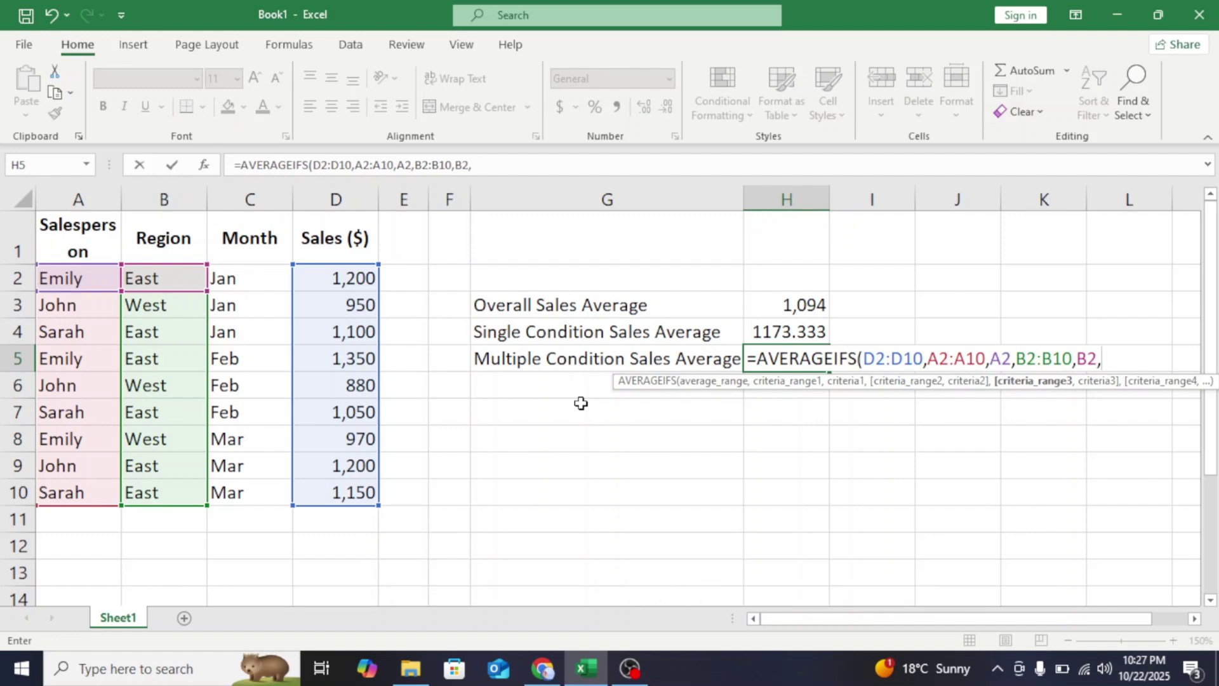
{"action": "key", "text": "BackSpace"}
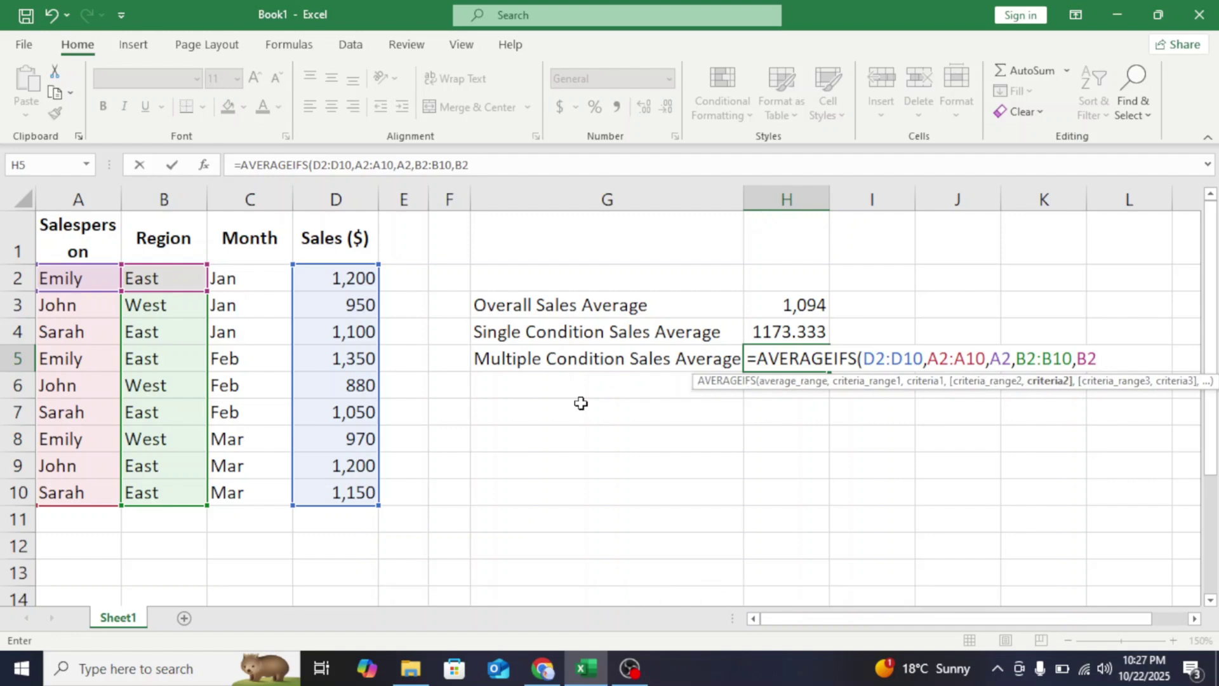
{"action": "type", "text": ")"}
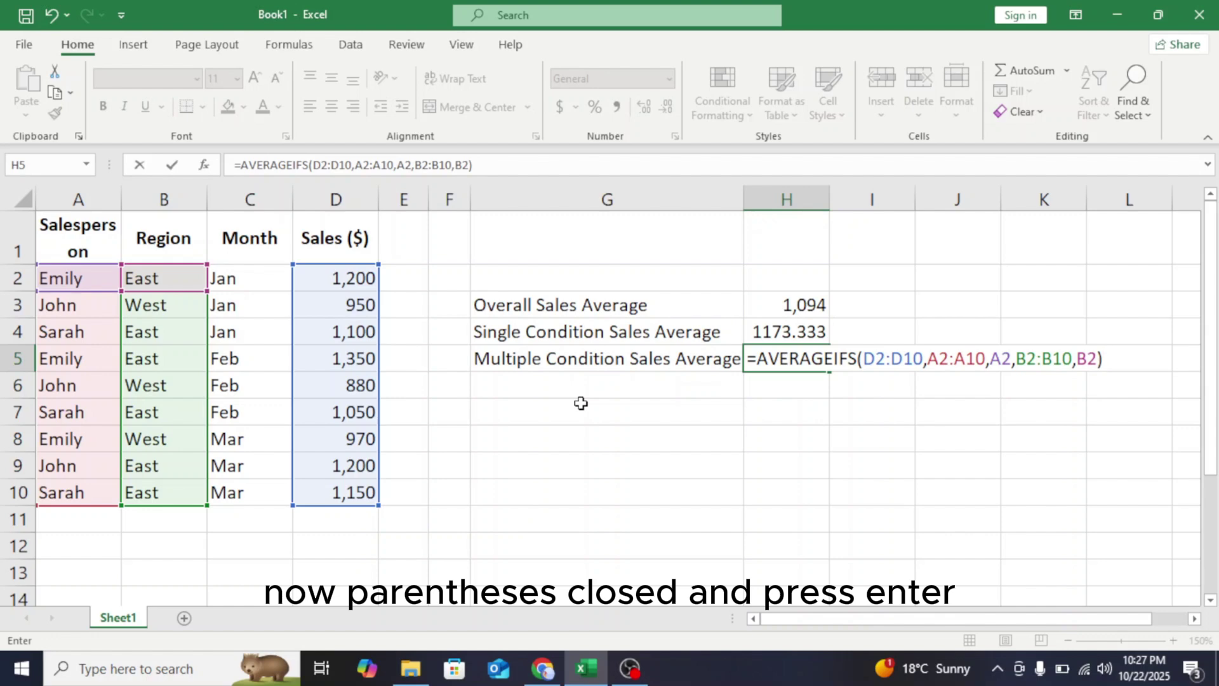
{"action": "key", "text": "Return"}
- Insert the IFERROR function in front of AVERAGEIFS in the H5 formula
{"action": "left_click", "coordinate": [788, 361]}
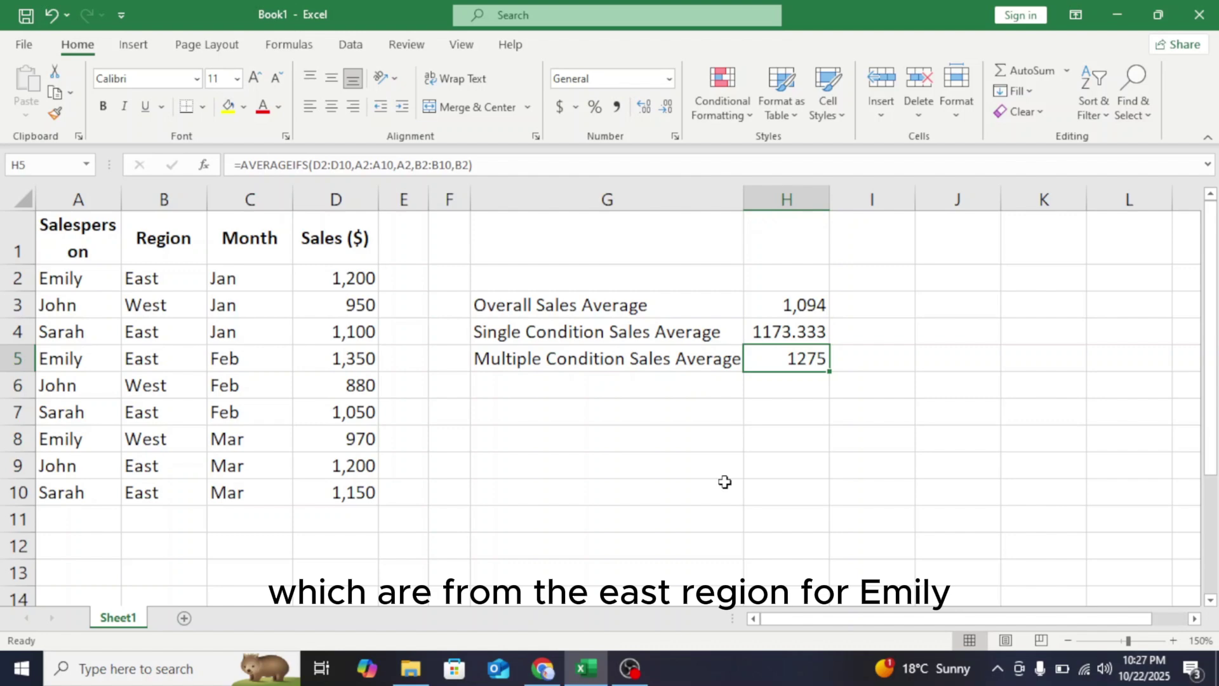
{"action": "left_click", "coordinate": [800, 331]}
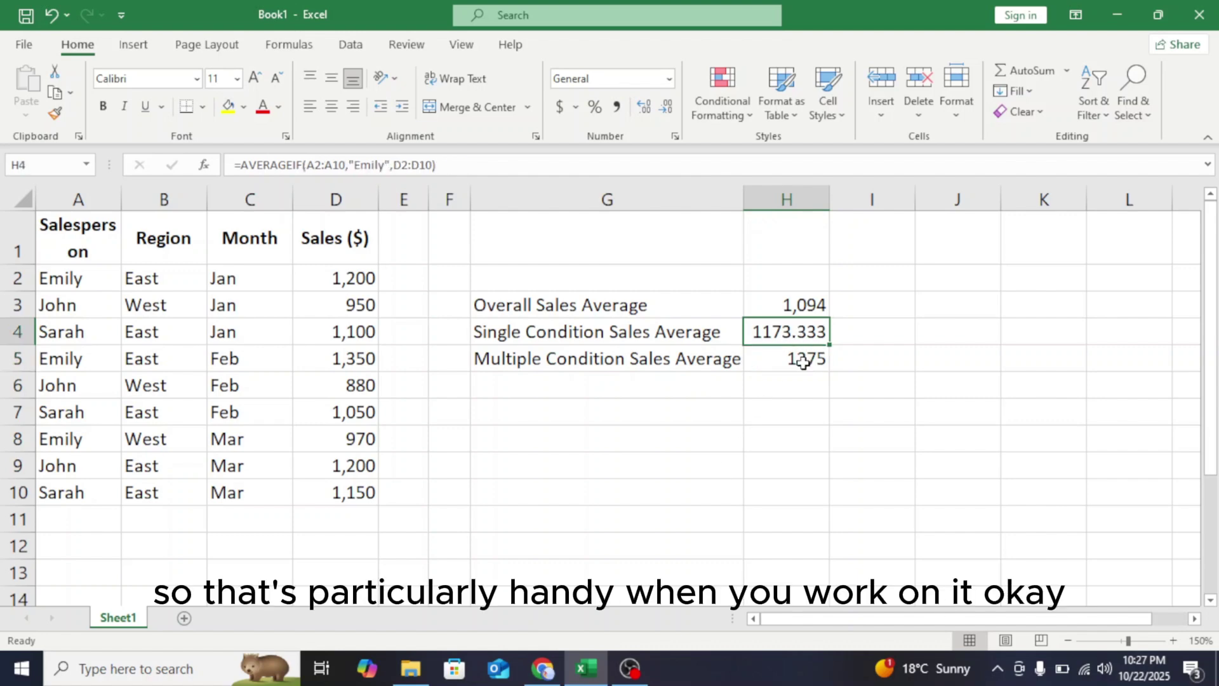
{"action": "left_click", "coordinate": [803, 362]}
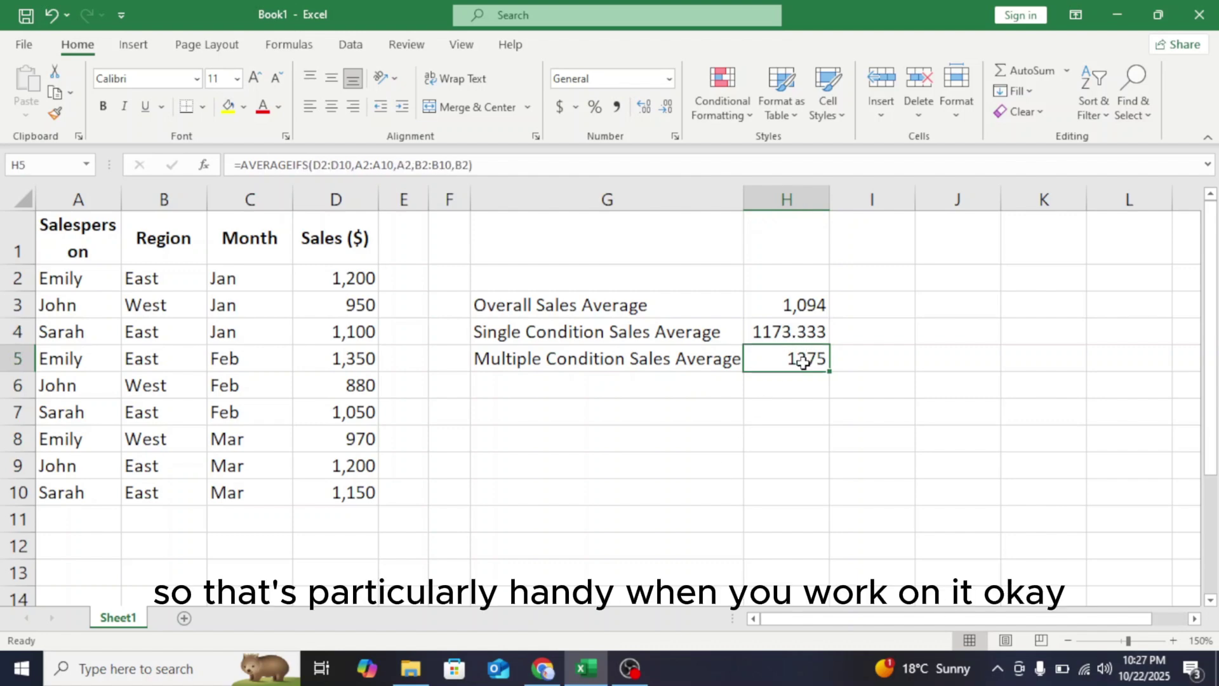
{"action": "left_click", "coordinate": [244, 164]}
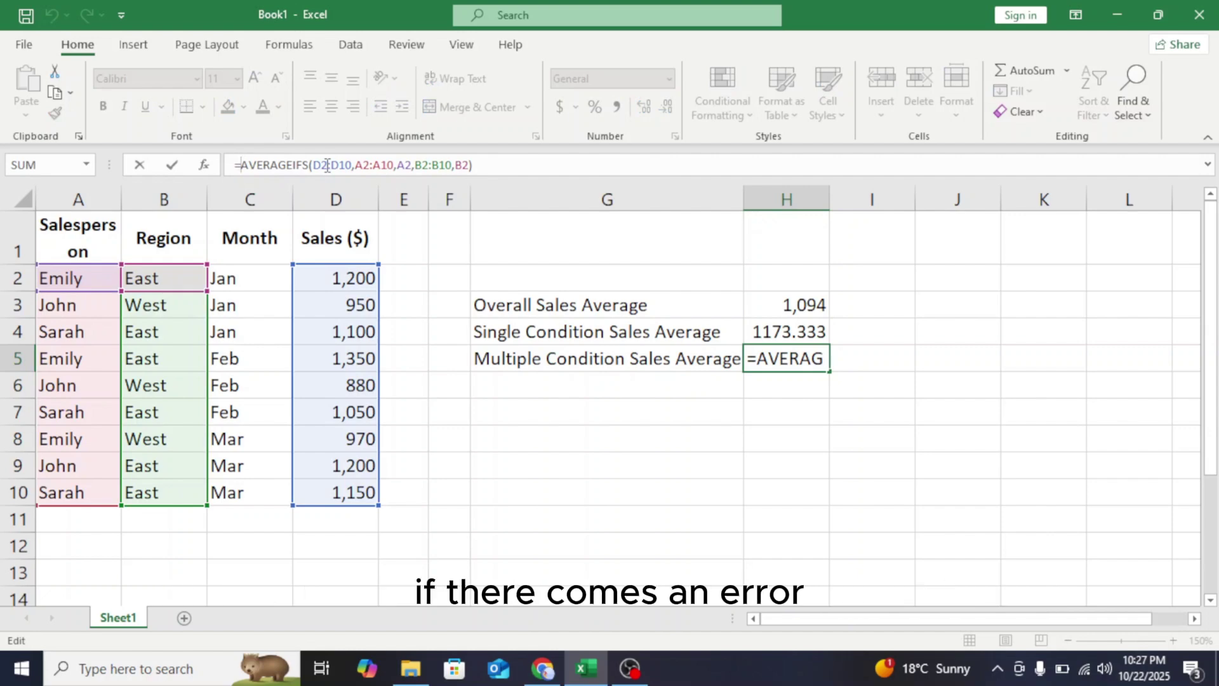
{"action": "type", "text": "I"}
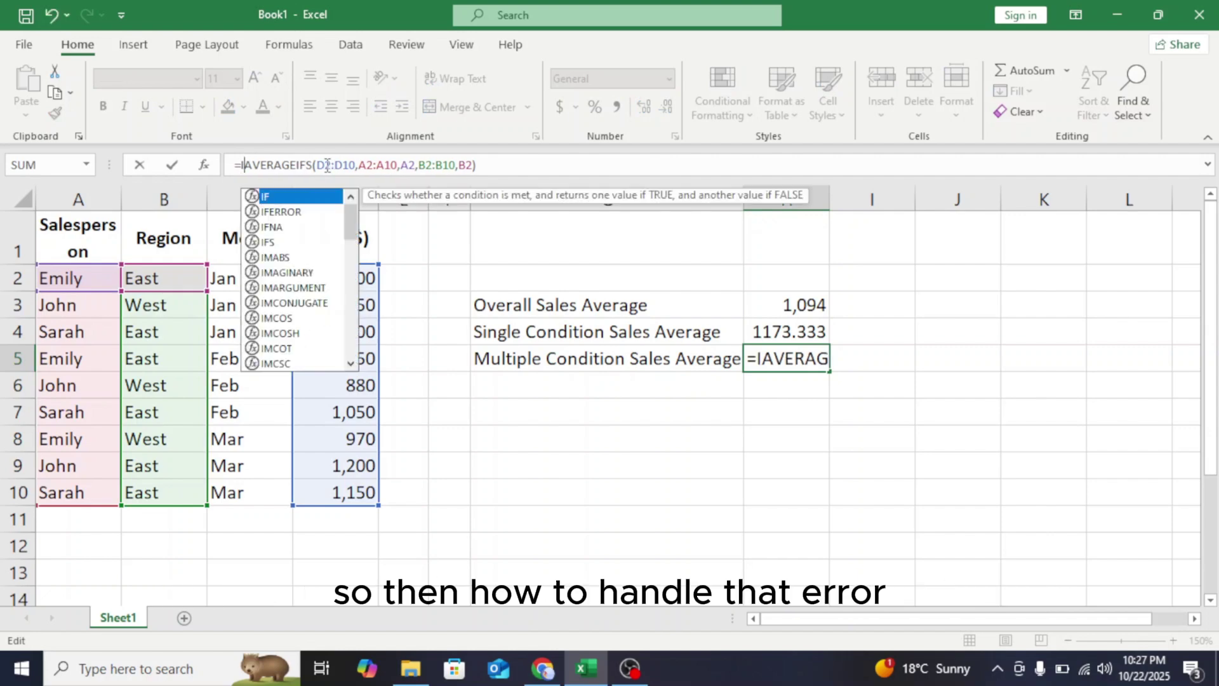
{"action": "double_click", "coordinate": [285, 212]}
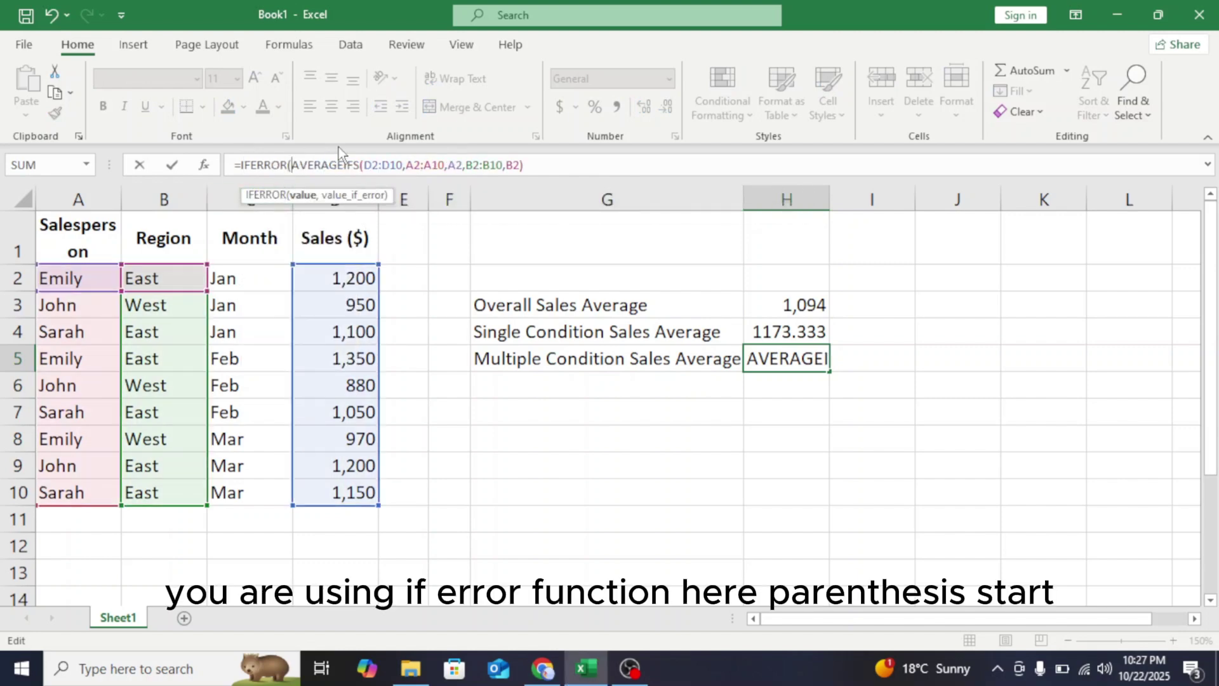
- Append the error text No data found and a closing bracket to the IFERROR formula in H5 and submit it
{"action": "left_click", "coordinate": [535, 165]}
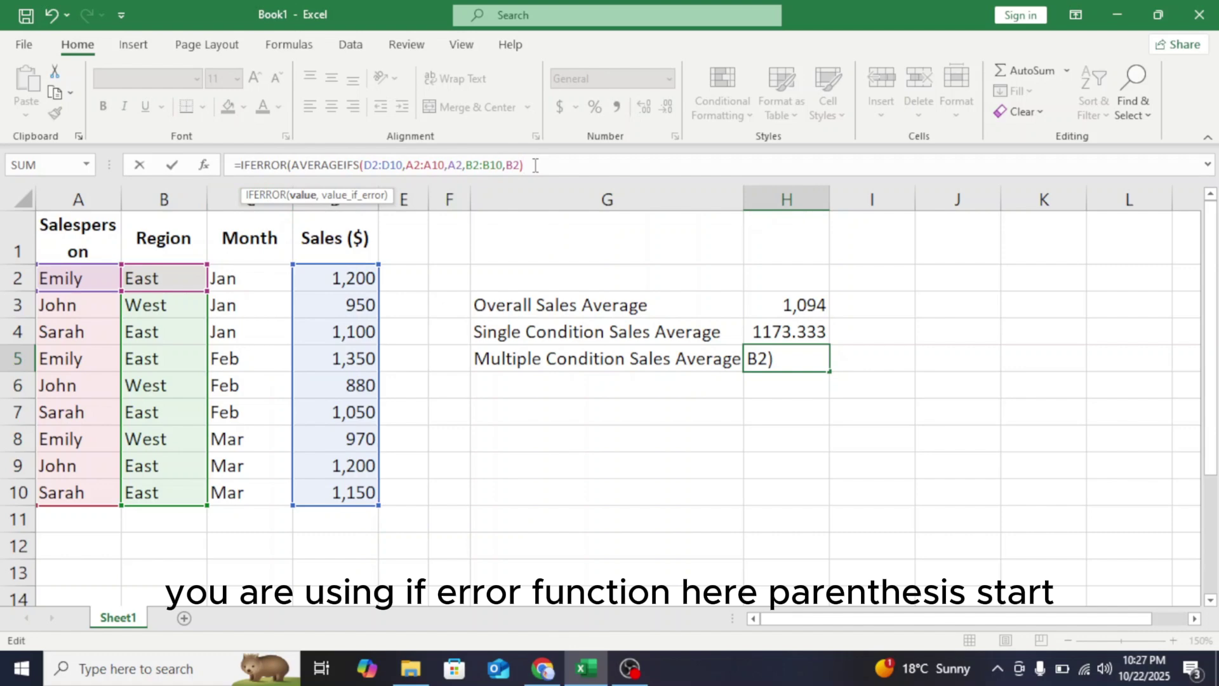
{"action": "type", "text": ","}
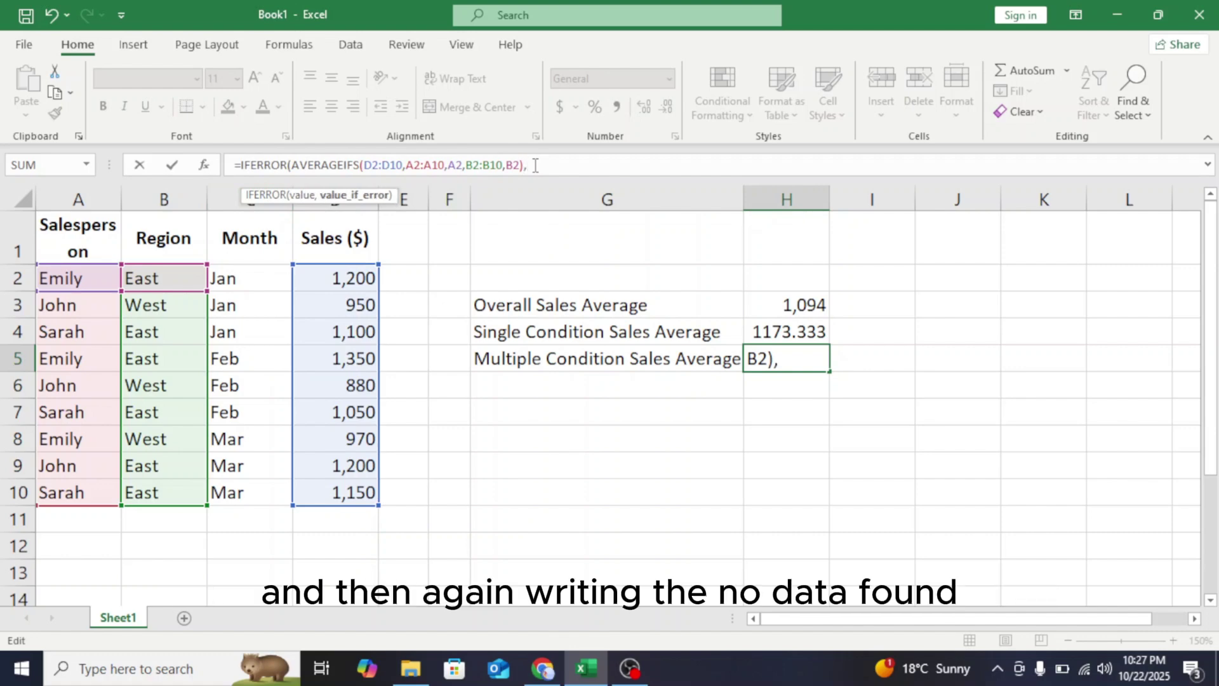
{"action": "type", "text": "\"No da"}
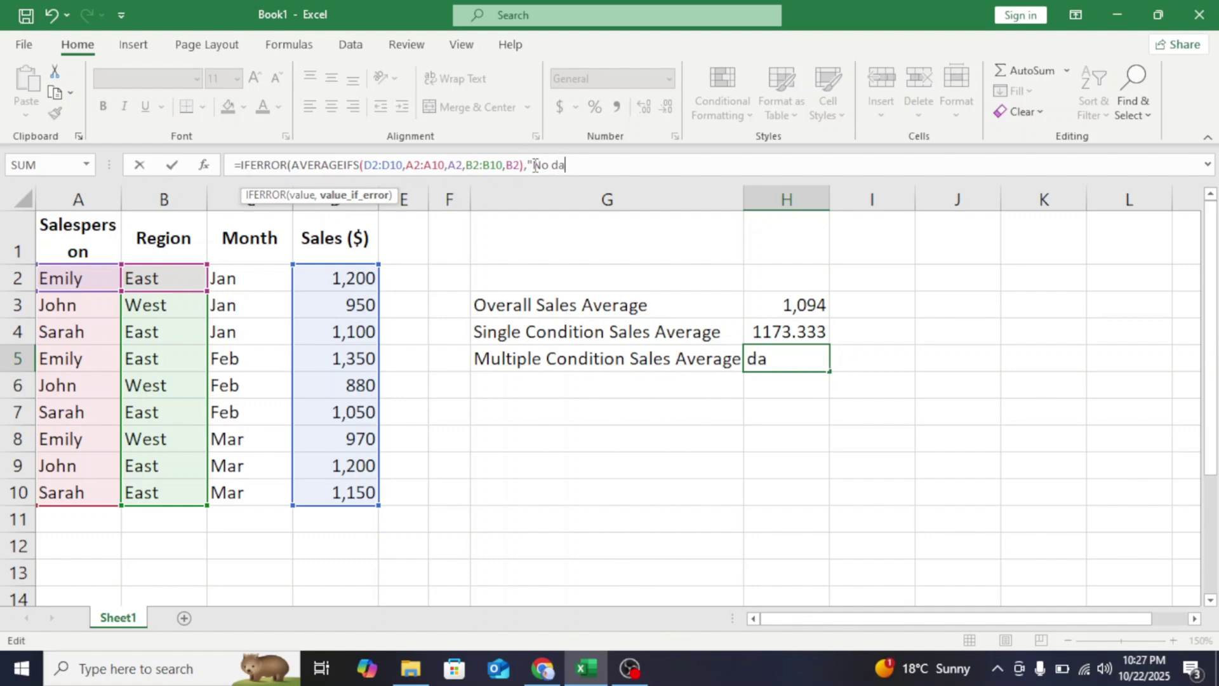
{"action": "type", "text": "ta fou"}
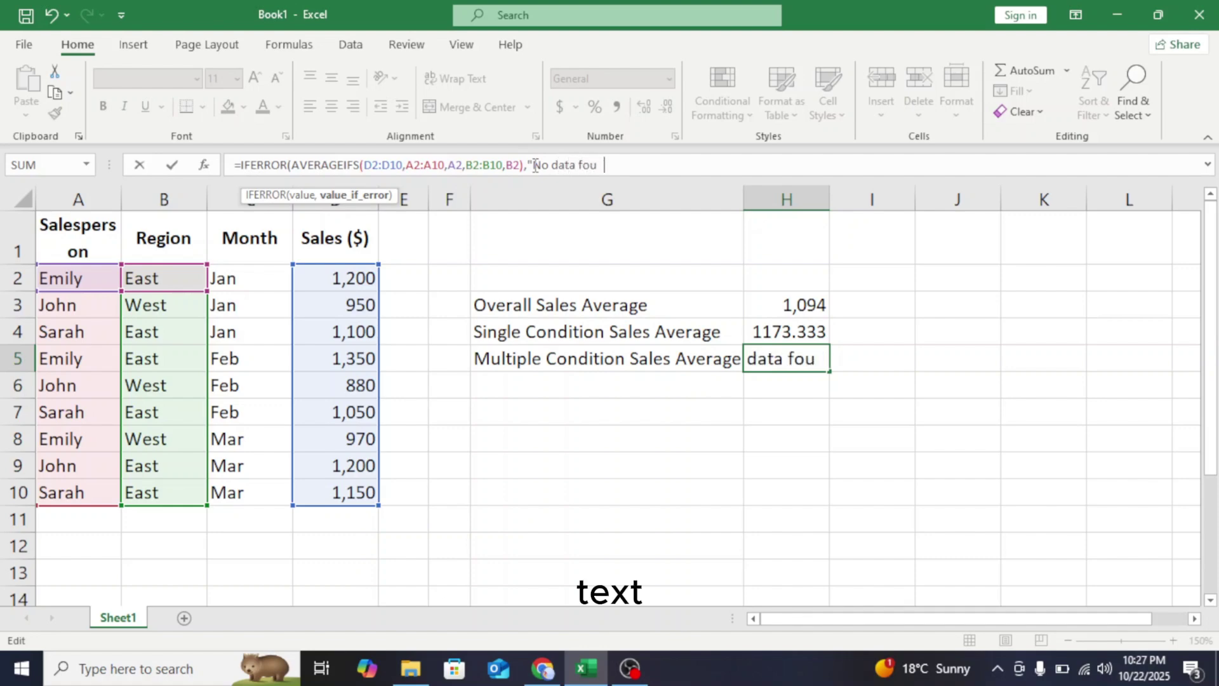
{"action": "type", "text": "nd)"}
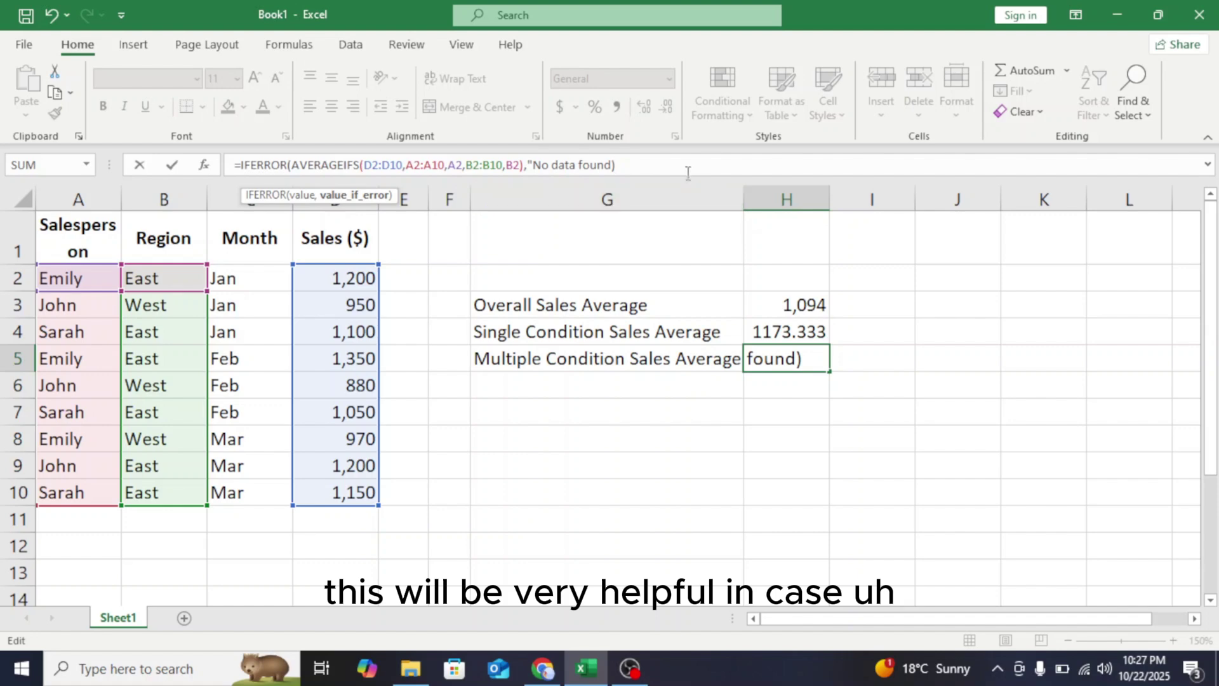
{"action": "key", "text": "Return"}
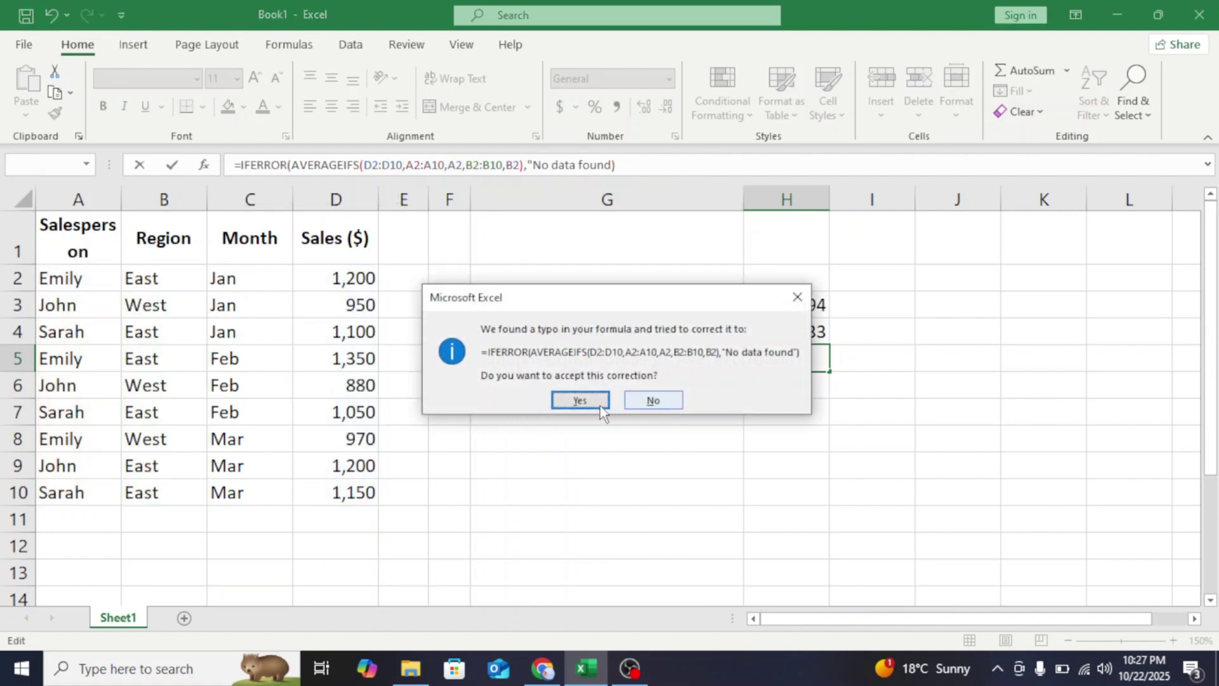
- Decline the proposed formula correction and add the missing closing quotation mark after No data found in H5
{"action": "left_click", "coordinate": [650, 402]}
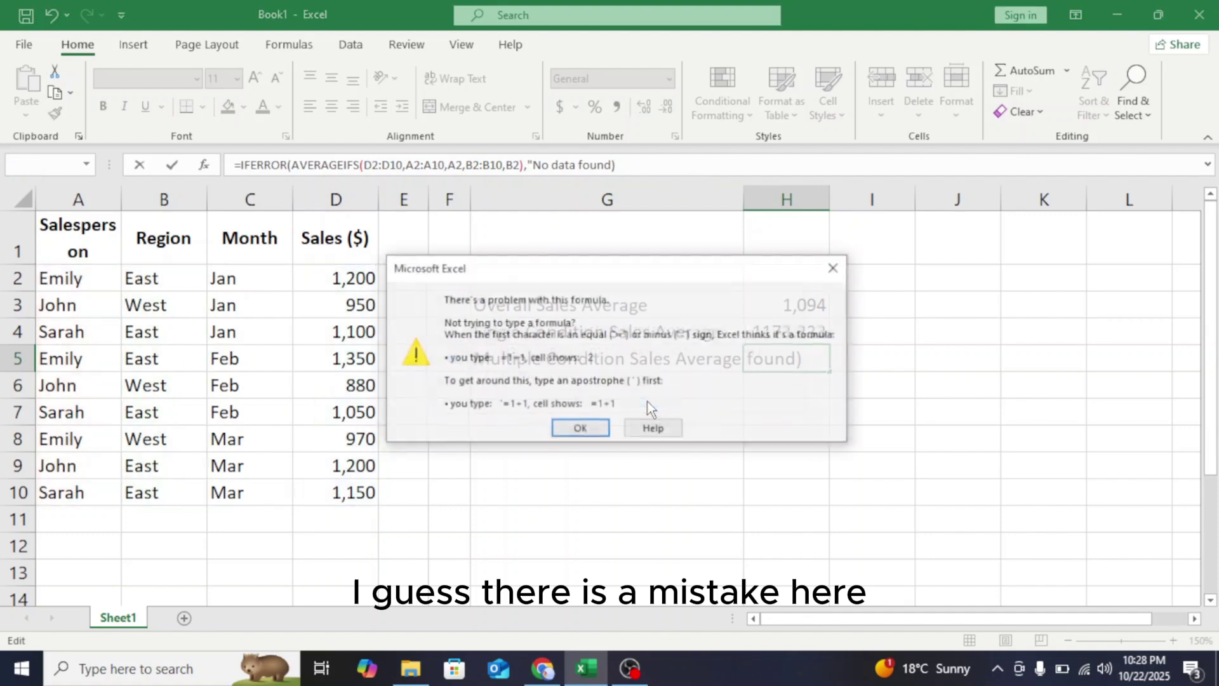
{"action": "left_click", "coordinate": [582, 427]}
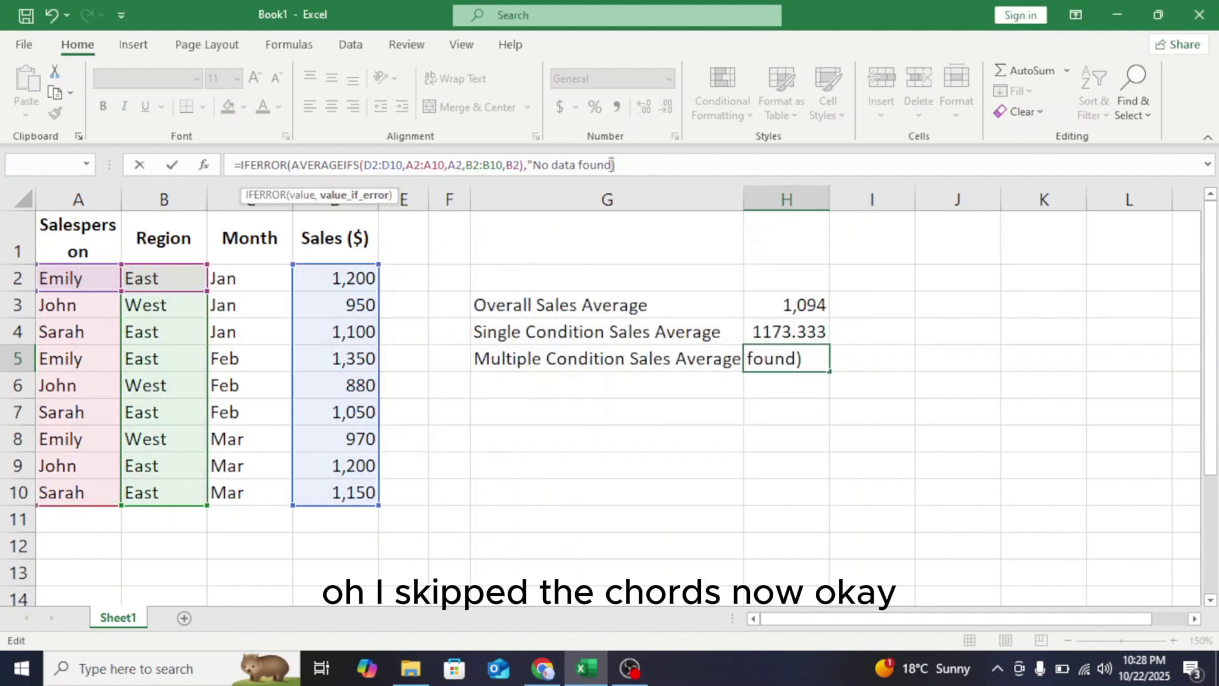
{"action": "type", "text": "\""}
{"action": "key", "text": "Return"}
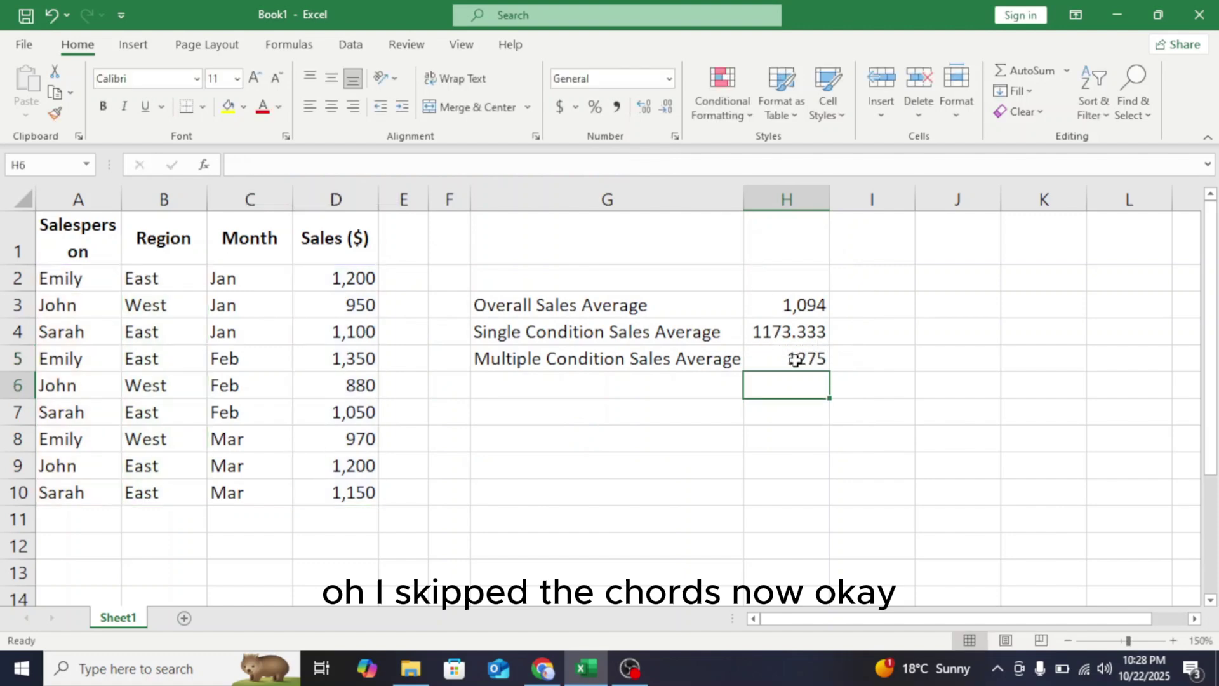
- Test the error handling by clearing the sales values in D2:D10, and undo the deletion
{"action": "left_click_drag", "start_coordinate": [343, 277], "coordinate": [343, 485]}
{"action": "key", "text": "Delete"}
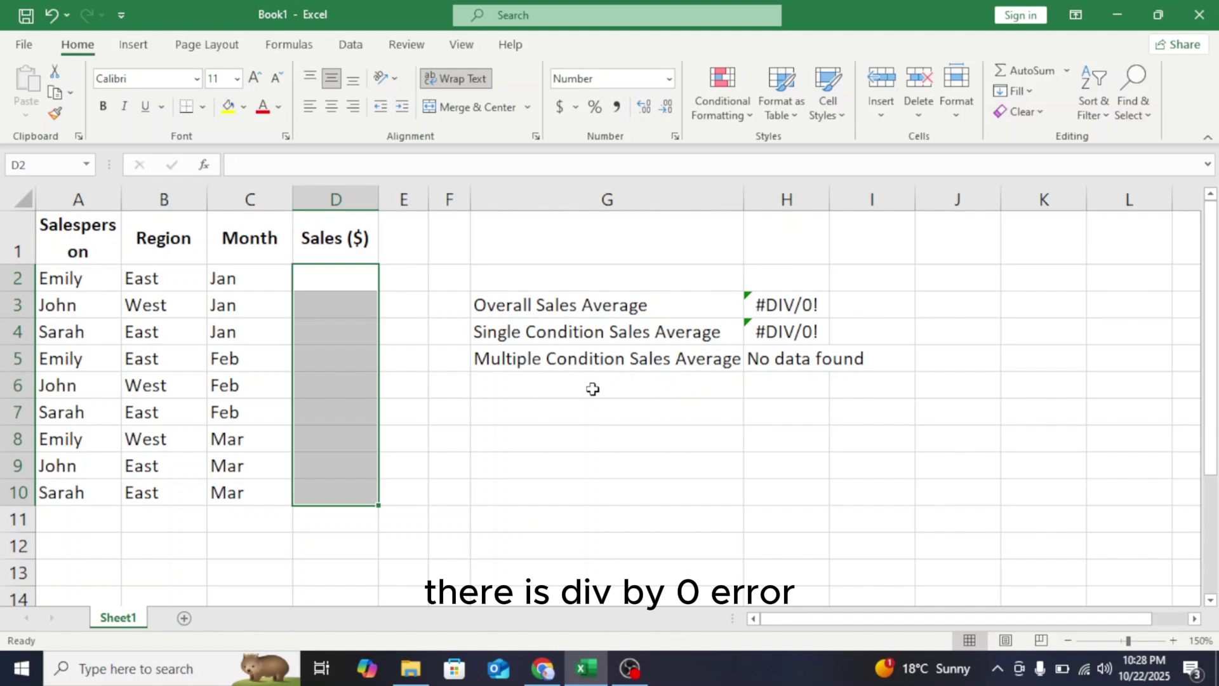
{"action": "key", "text": "ctrl+z"}
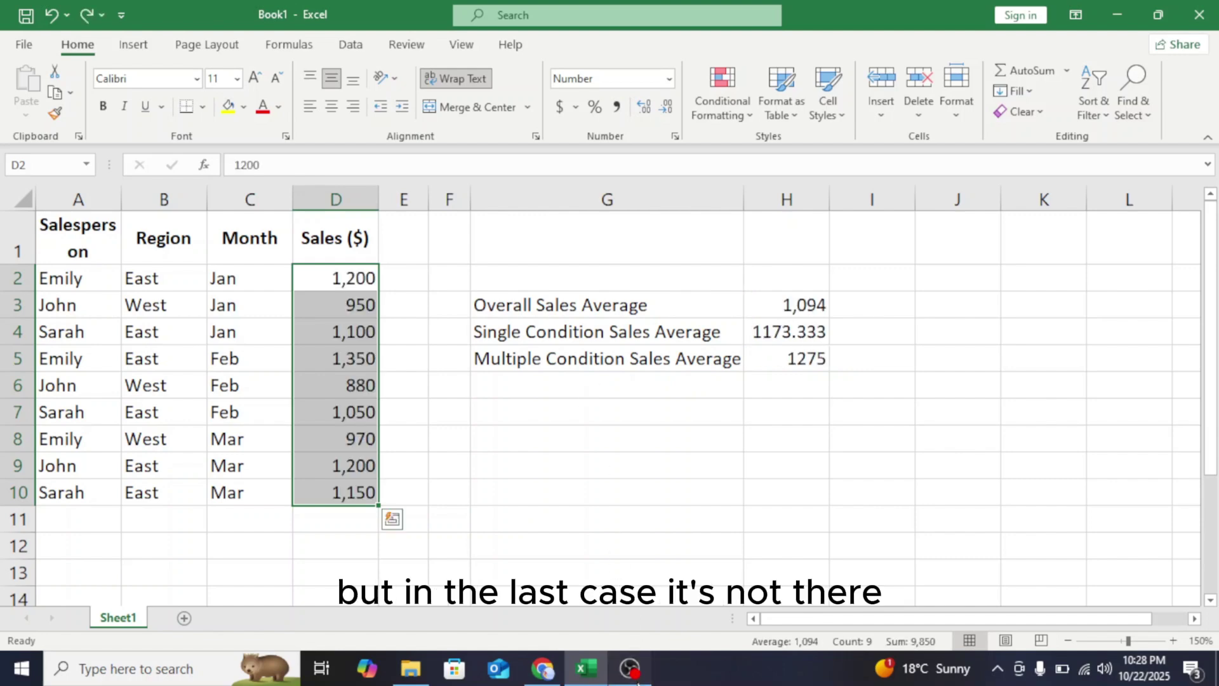